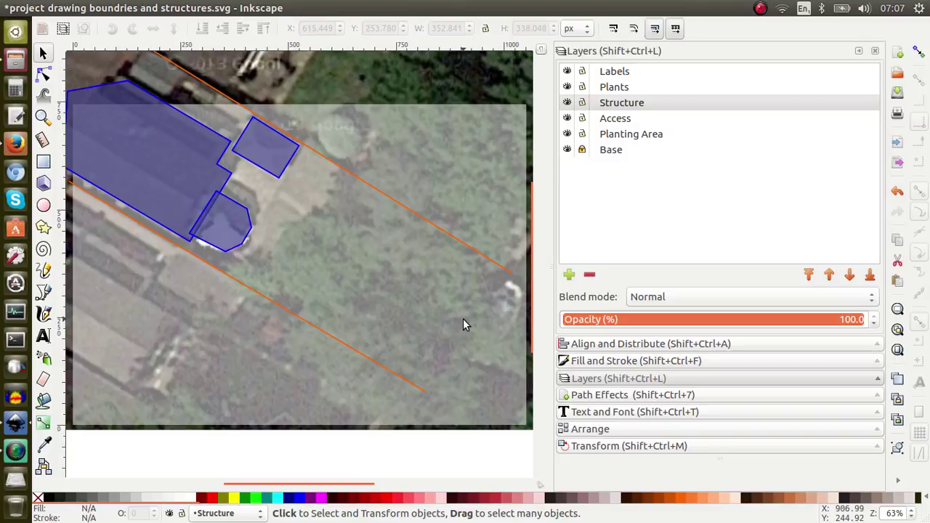
Draw a closed five-sided planting outline on the green area, with one long side along the upper orange boundary line
key("b")
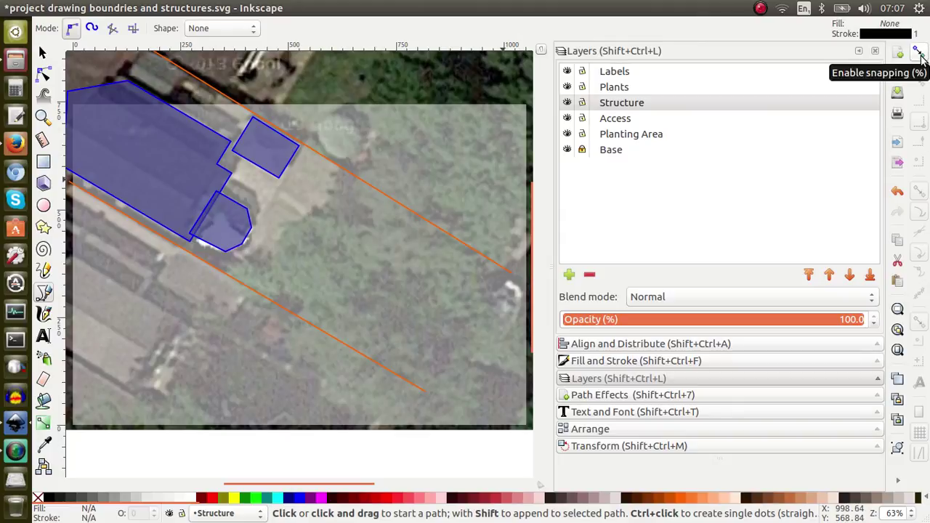
left_click(344, 167)
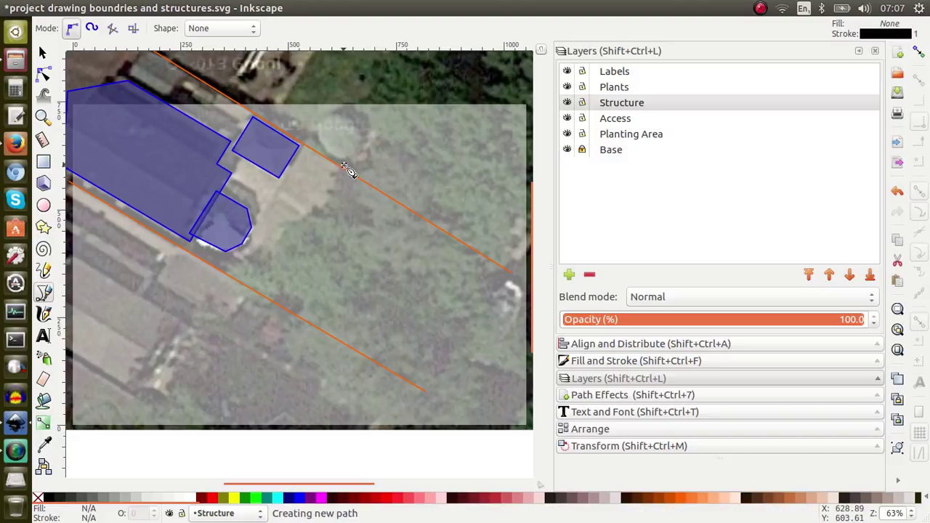
left_click(332, 207)
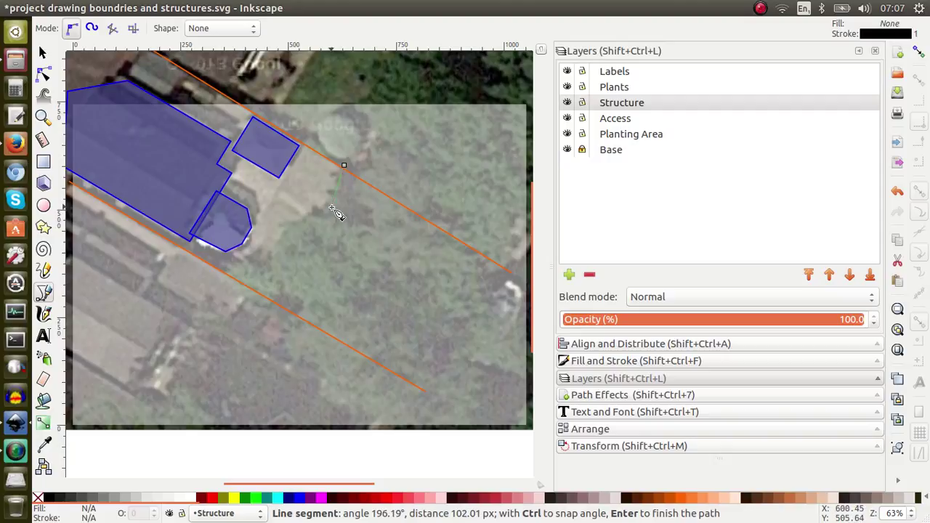
left_click(407, 325)
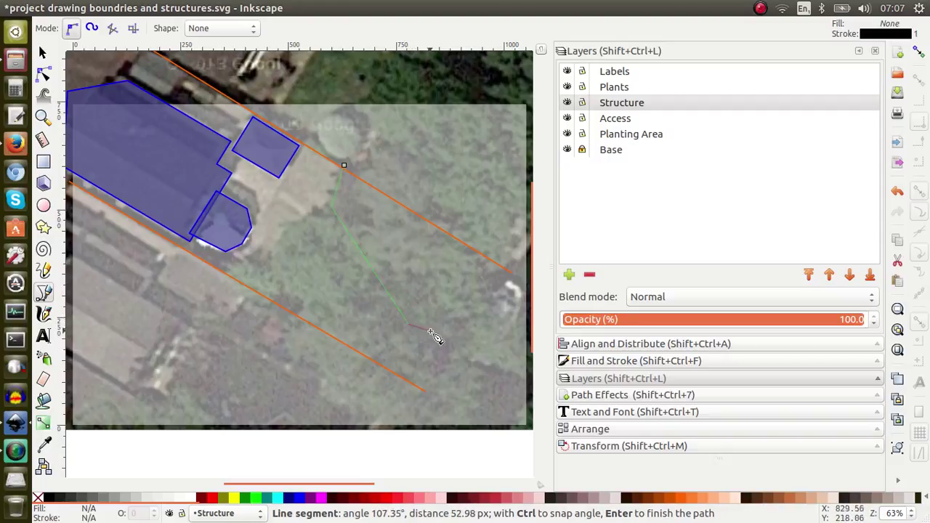
left_click(436, 324)
left_click(482, 251)
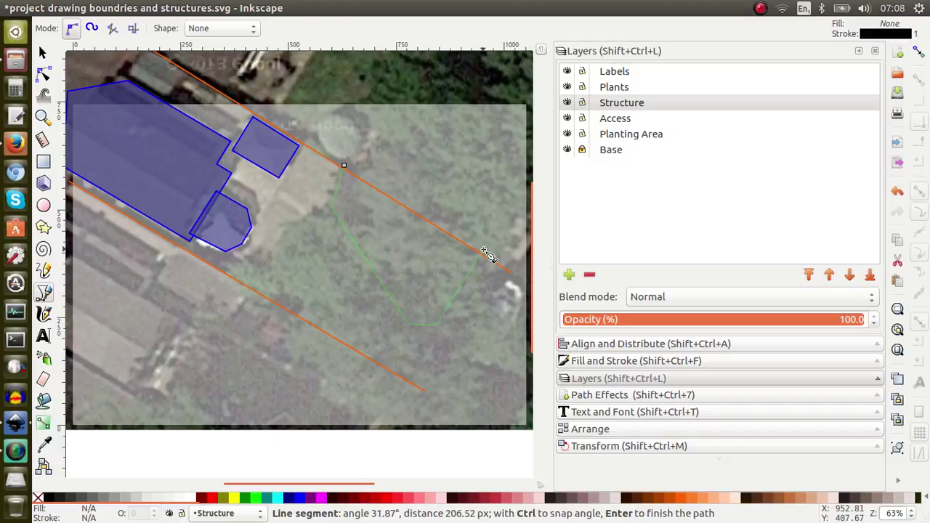
left_click(346, 167)
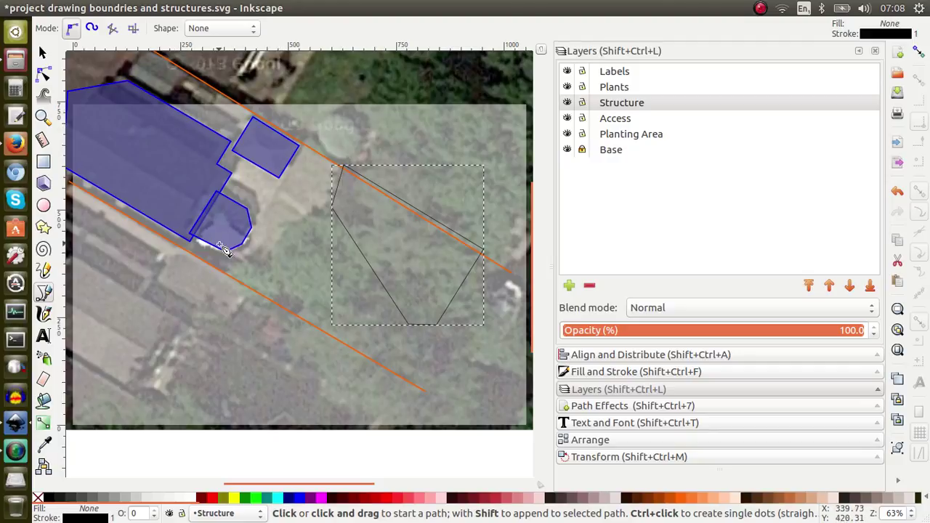
Draw a closed outline around the paved area beside the buildings, running between both orange boundaries and along the main building's edge, and deselect it
left_click(304, 149)
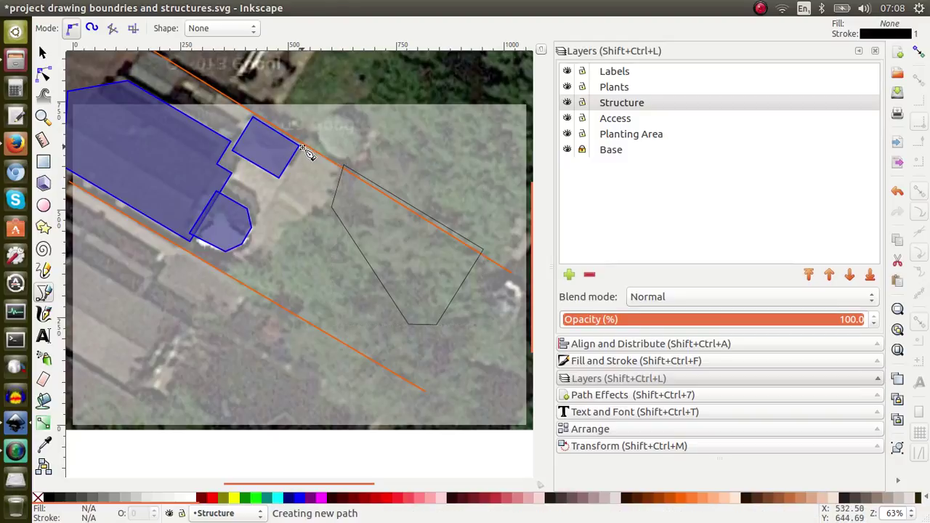
left_click(228, 273)
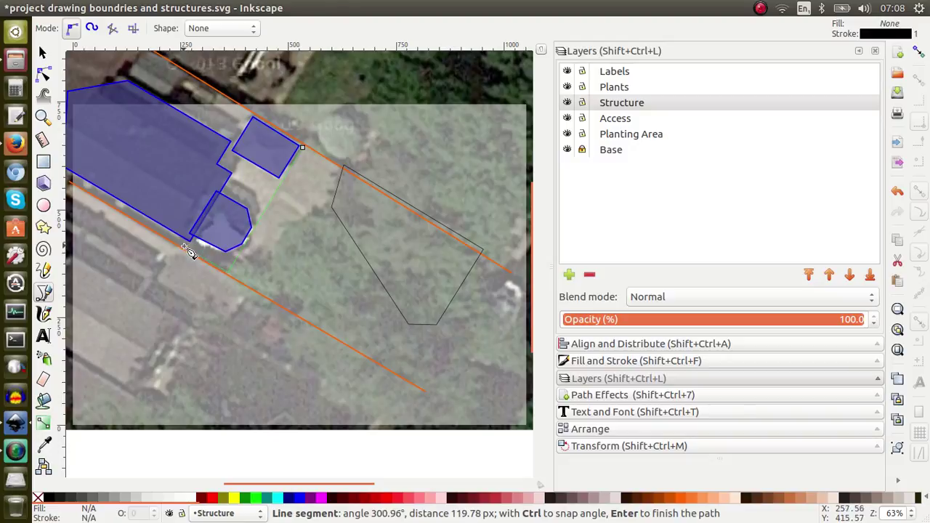
left_click(231, 174)
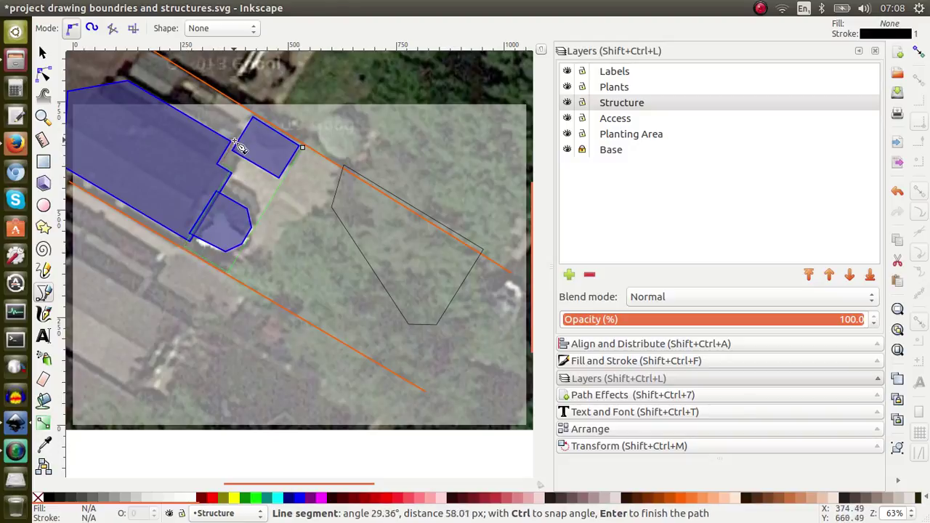
left_click(242, 149)
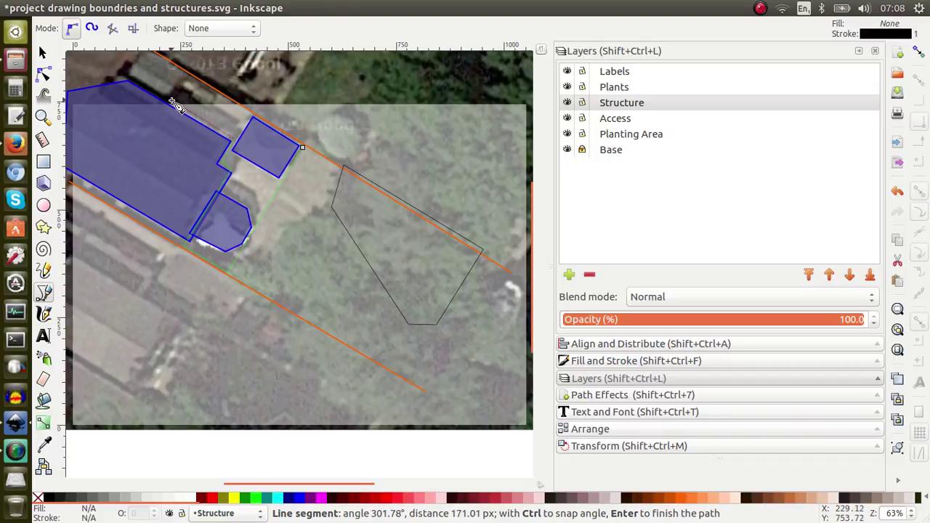
left_click(175, 106)
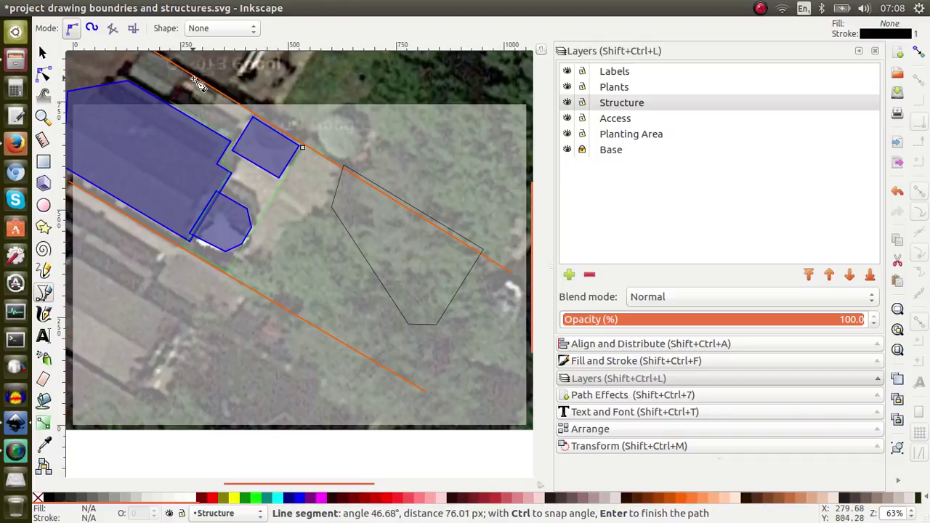
left_click(194, 78)
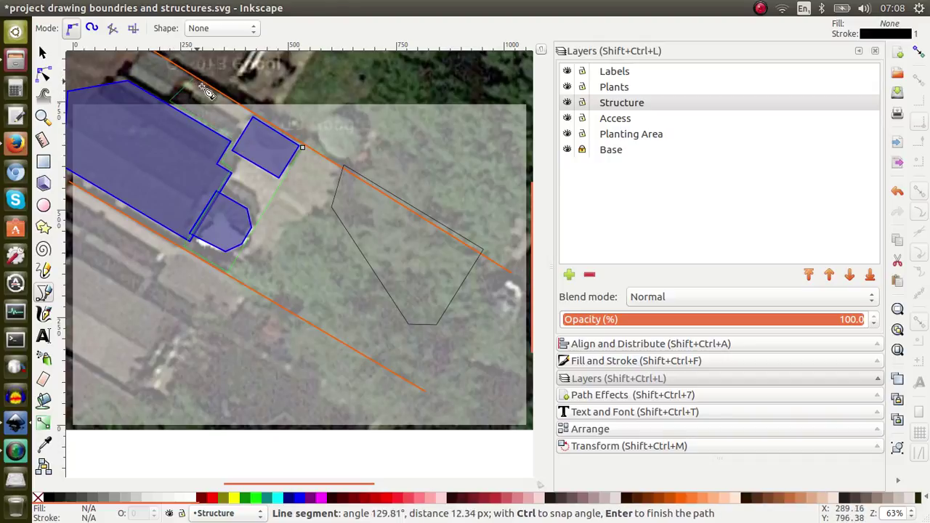
left_click(304, 148)
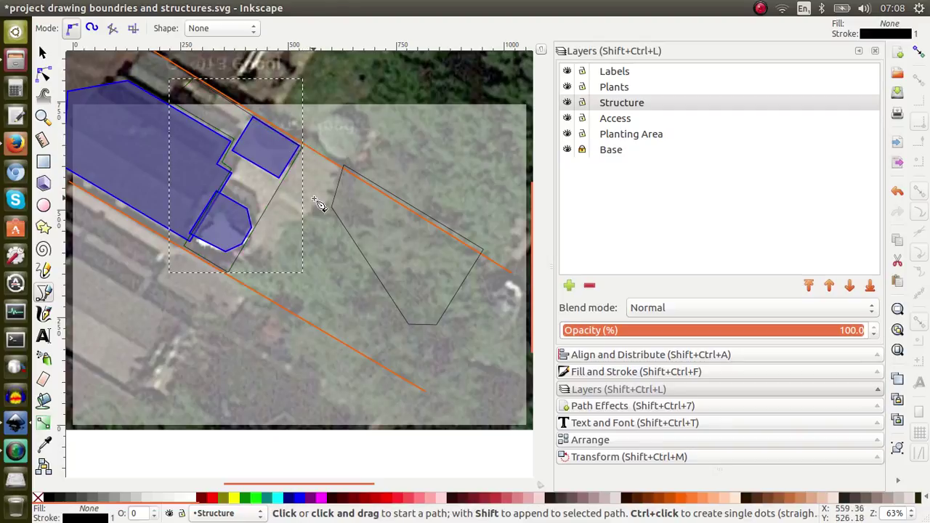
key("s")
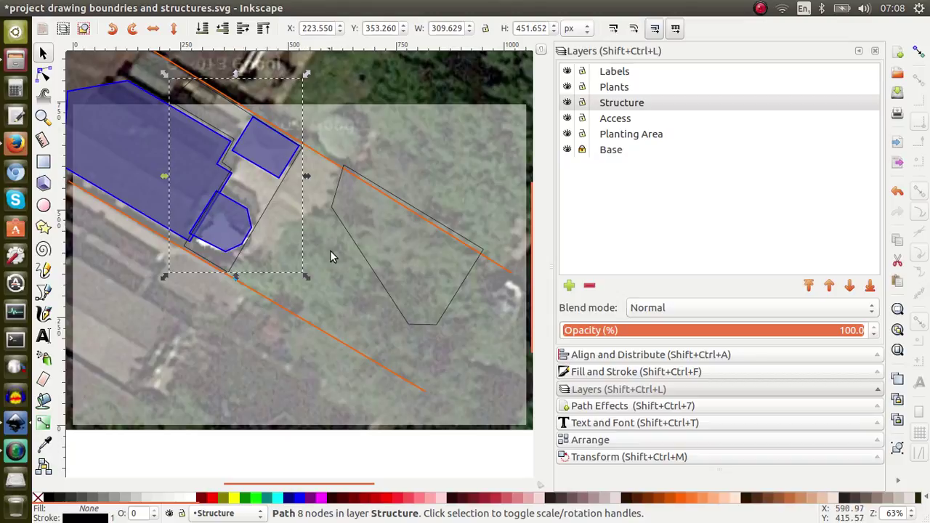
left_click(342, 288)
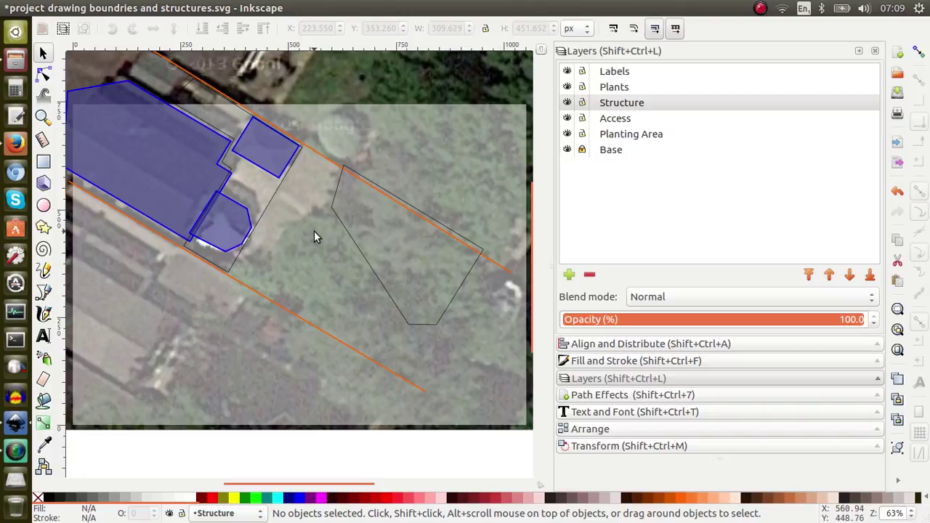
Draw a closed narrow path strip with two bends, from the paved area's edge diagonally down across the green area towards the lower boundary
key("b")
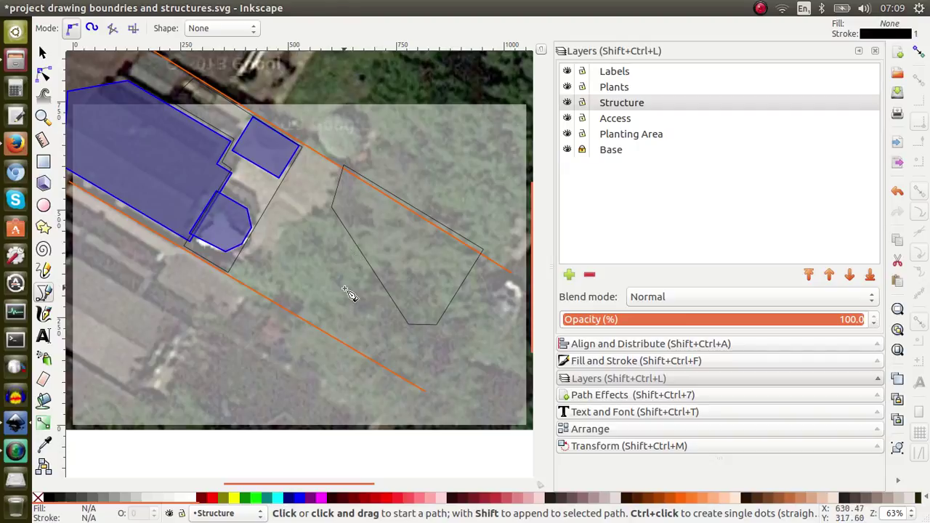
left_click(274, 187)
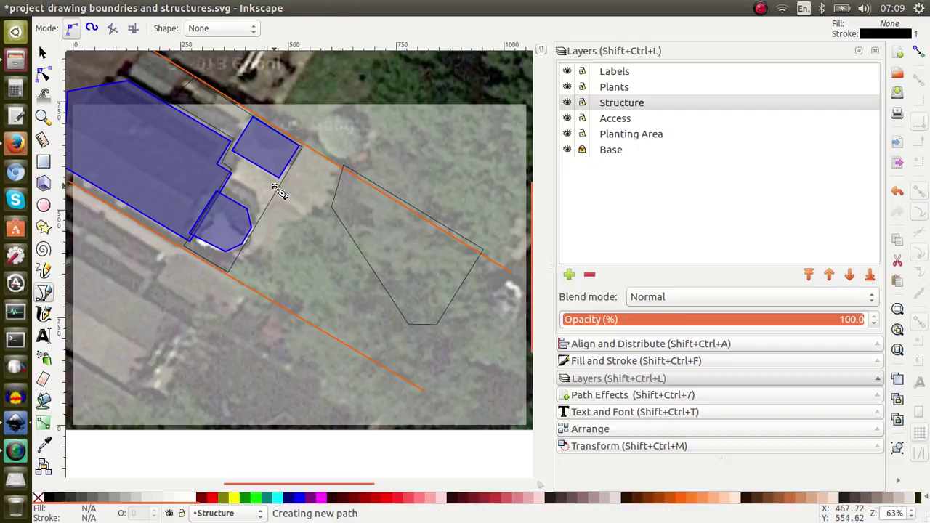
left_click(308, 210)
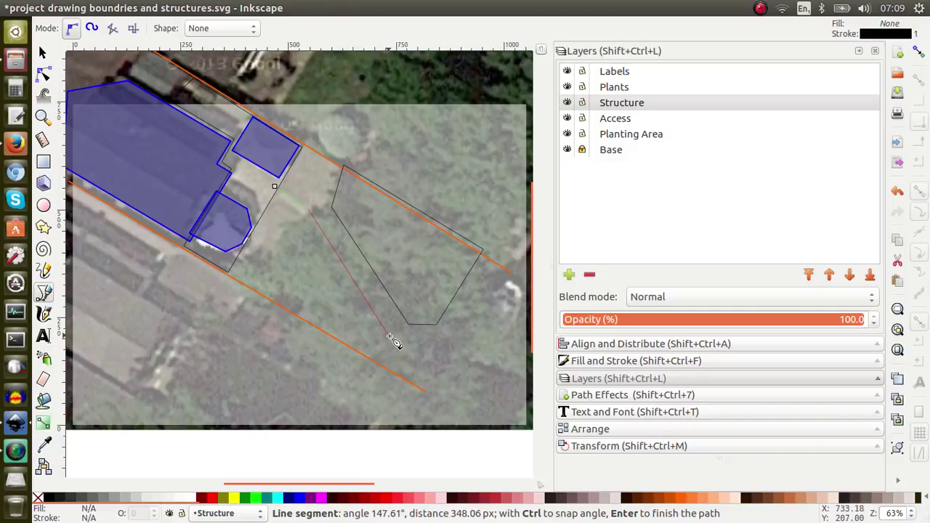
left_click(390, 336)
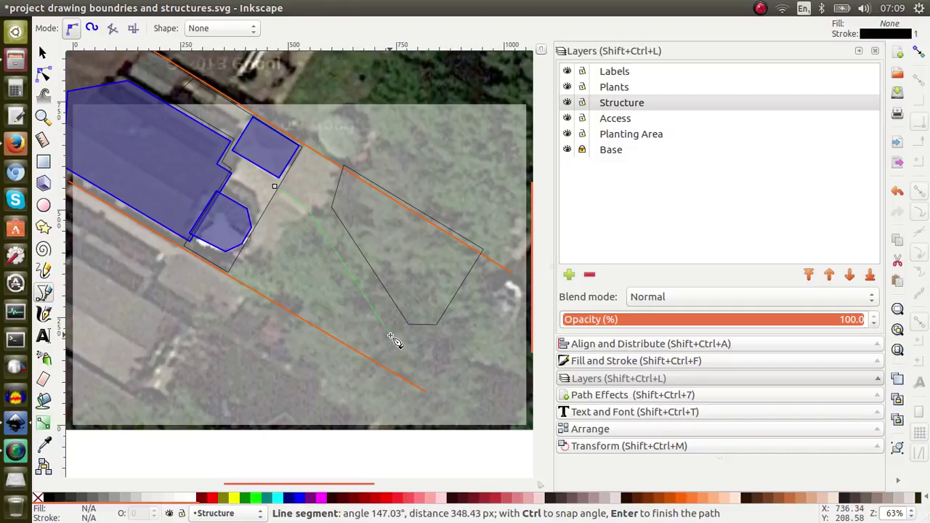
left_click(425, 354)
left_click(421, 365)
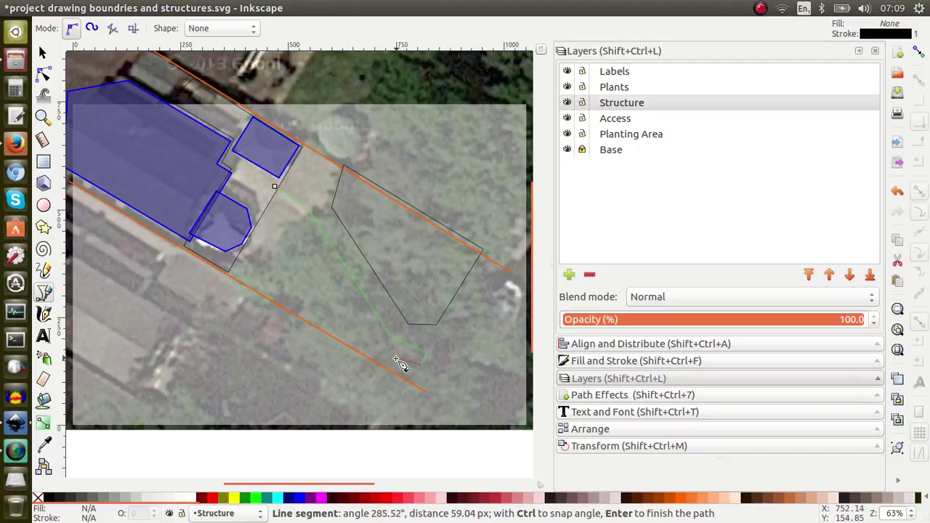
left_click(386, 345)
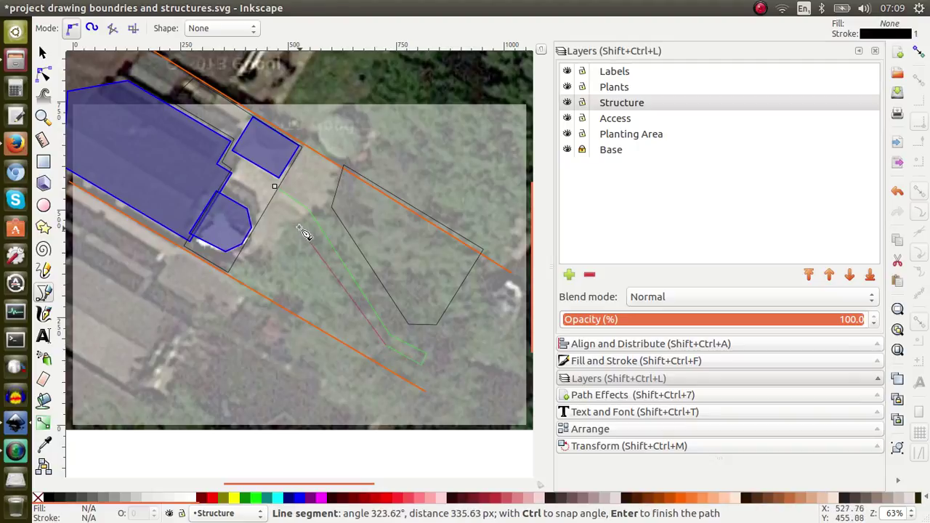
left_click(299, 217)
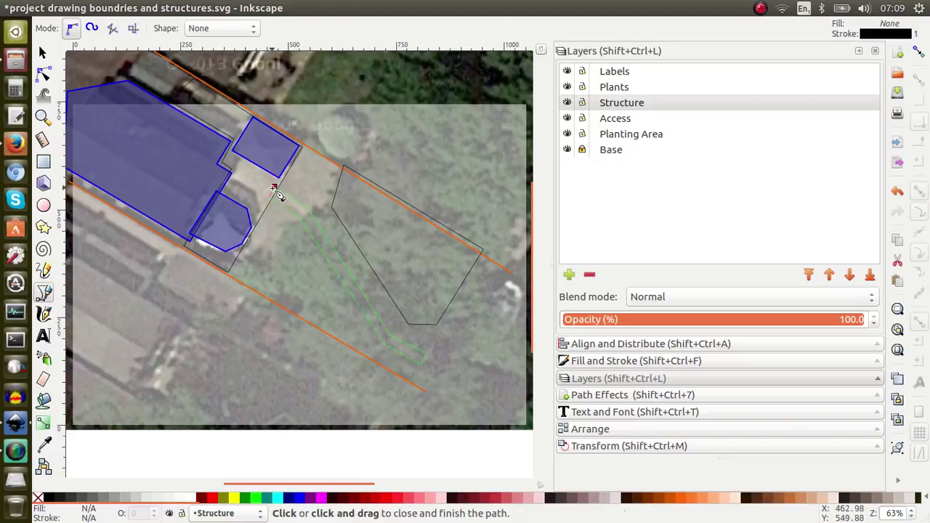
left_click(274, 188)
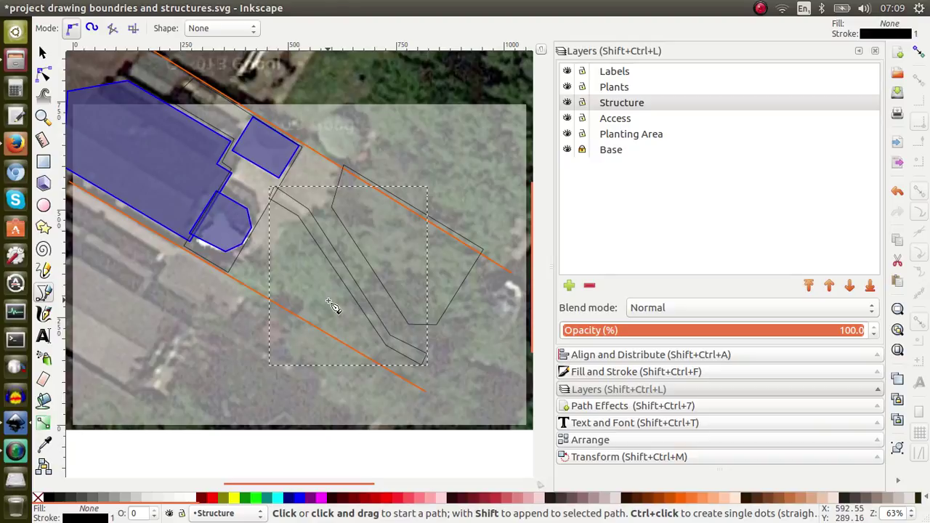
Move the strip's upper bend node nearest the five-sided outline to about X 548, Y 506 px, and its opposite lower bend node to about X 721, Y 179 px
key("n")
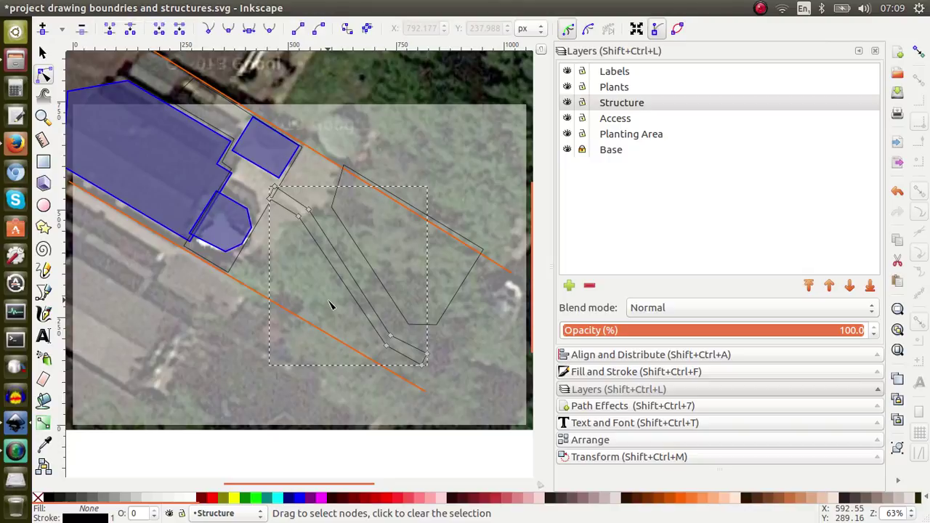
key("3")
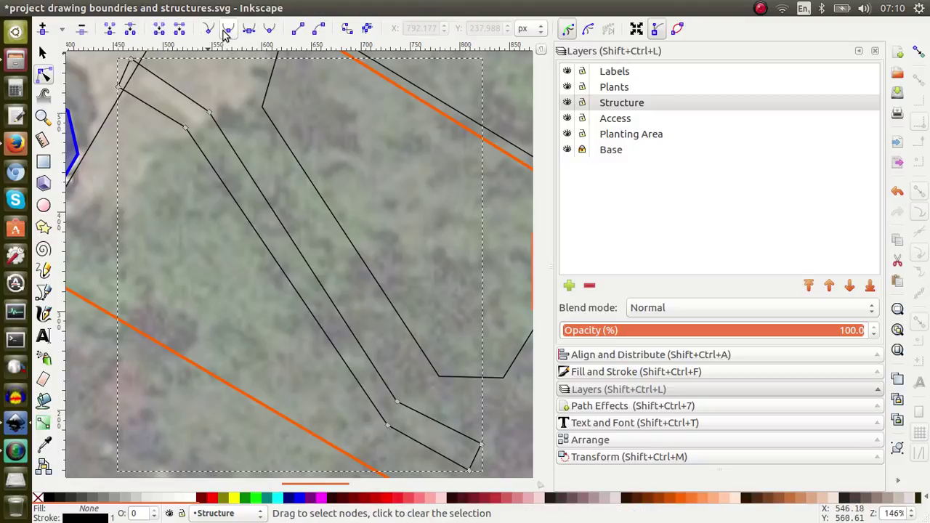
left_click(210, 115)
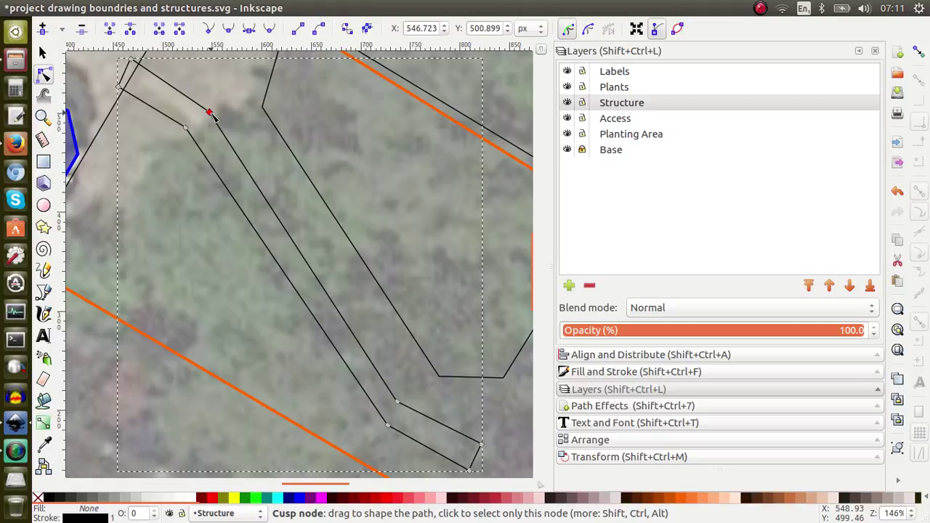
left_click_drag(211, 113, 212, 111)
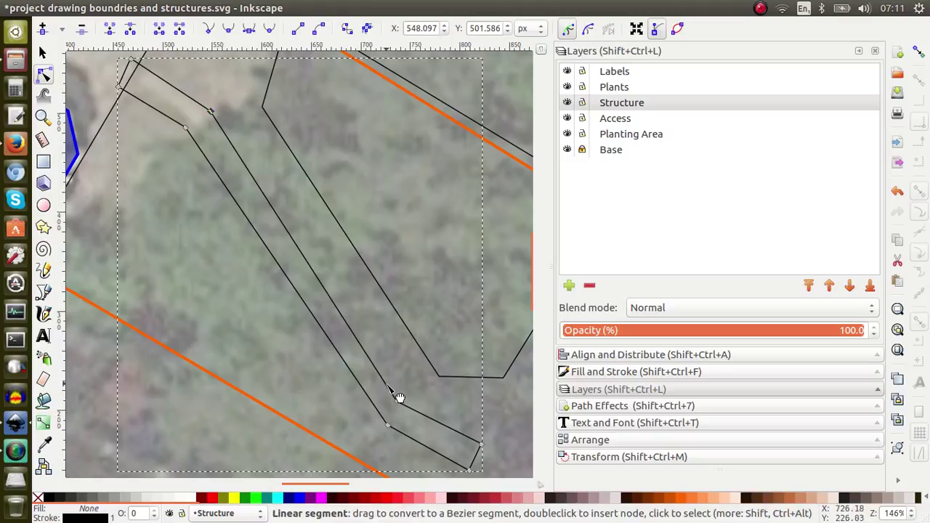
left_click_drag(388, 426, 382, 431)
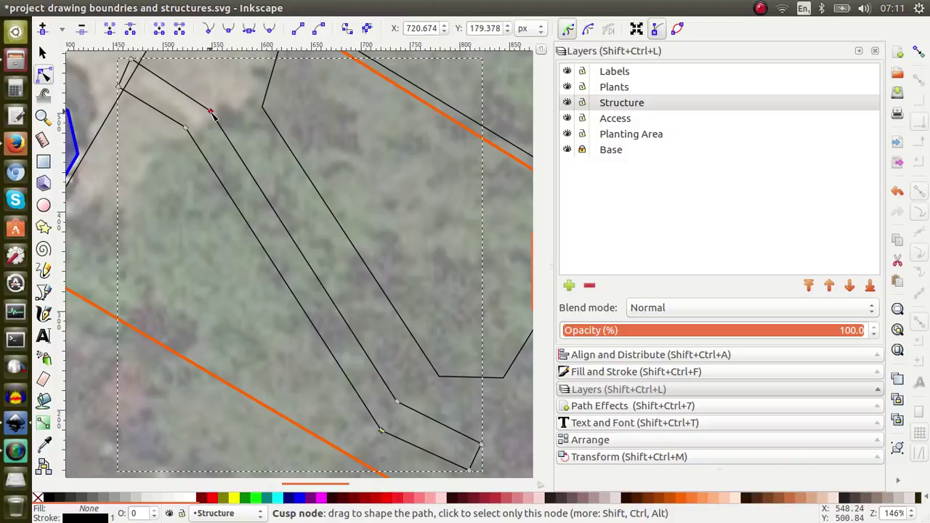
key("ctrl")
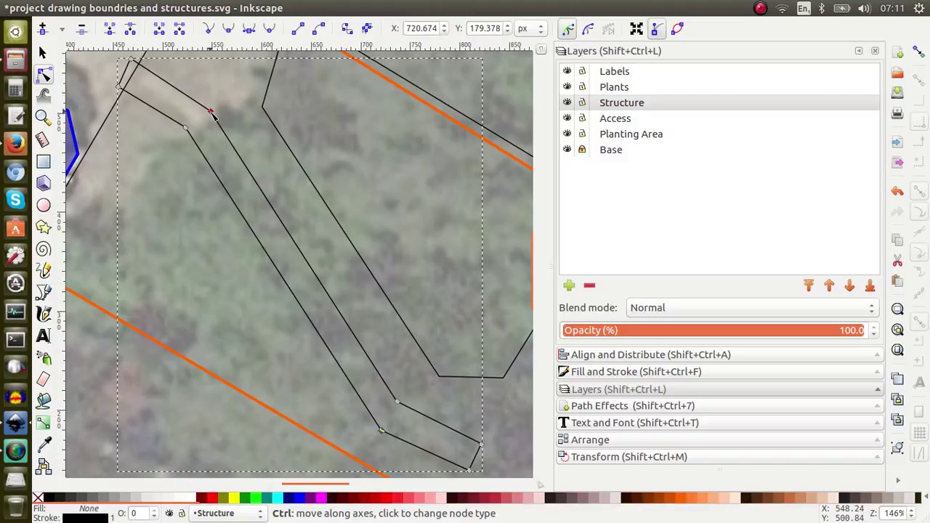
mouse_move(212, 113)
left_mouse_down()
mouse_move(213, 100)
mouse_move(215, 122)
mouse_move(196, 115)
mouse_move(239, 116)
mouse_move(211, 113)
mouse_move(212, 93)
mouse_move(211, 108)
left_mouse_up()
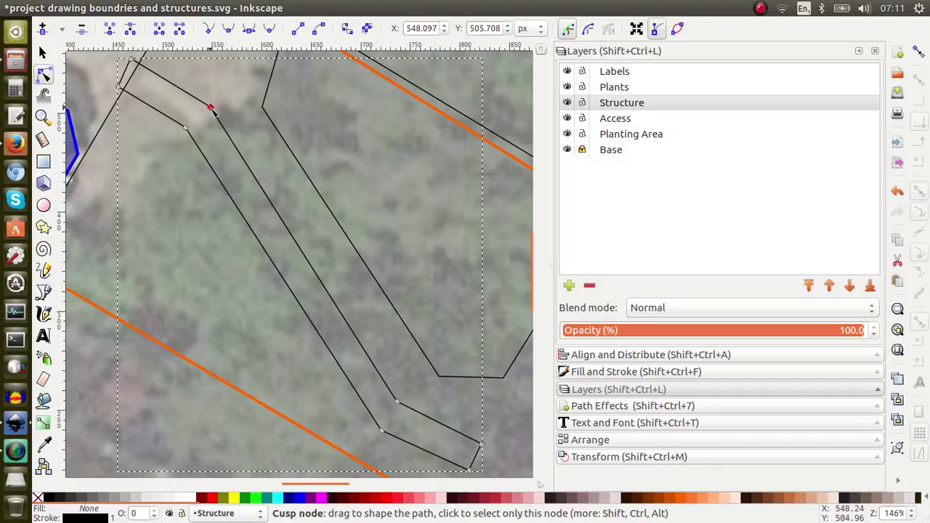
Try to curve the strip's long edge facing the five-sided outline by pulling a handle out of its upper bend node
key("shift")
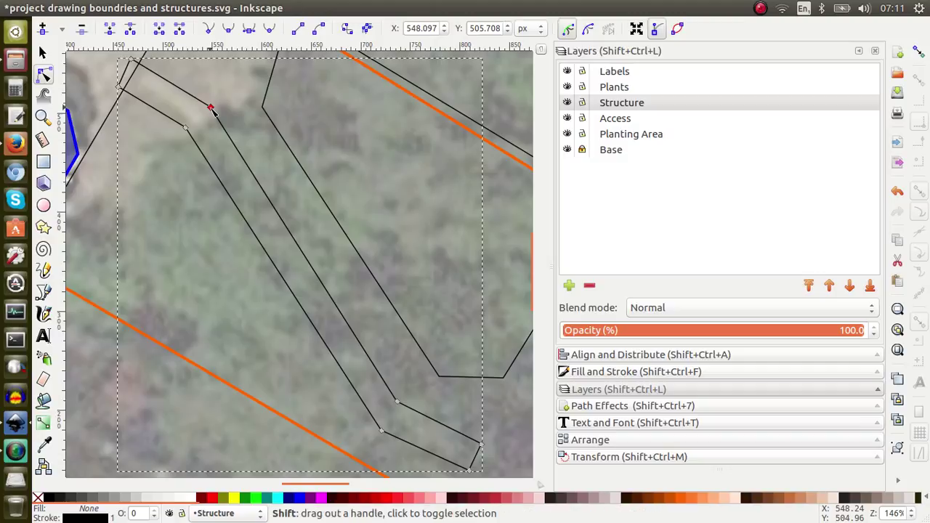
left_click_drag(211, 108, 285, 154)
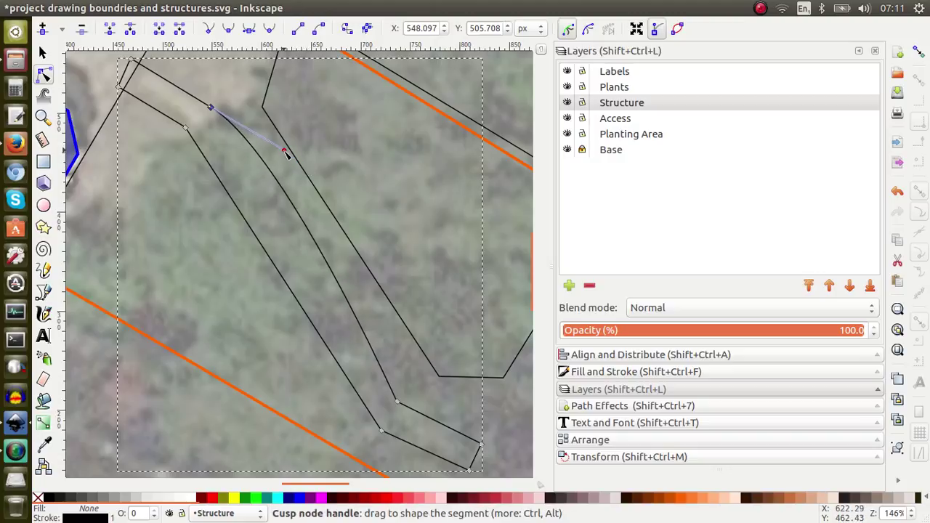
key("ctrl+z")
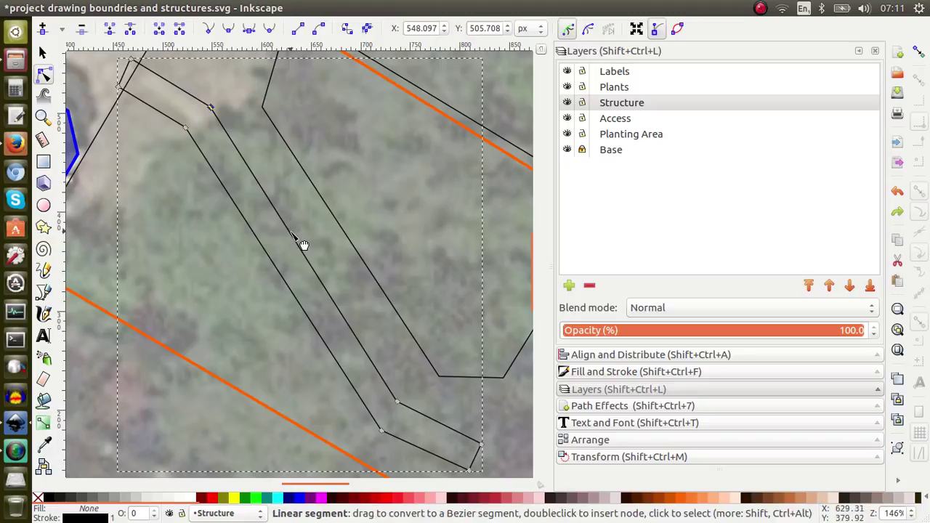
Bend both long edges of the narrow strip slightly outward, towards the five-sided outline, to form a gently curved path
left_click_drag(303, 244, 310, 243)
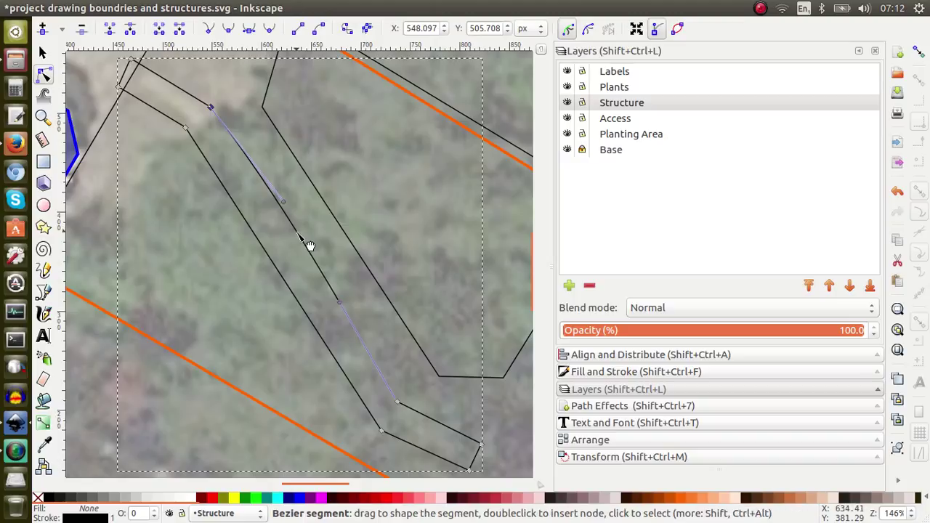
left_click_drag(291, 278, 293, 278)
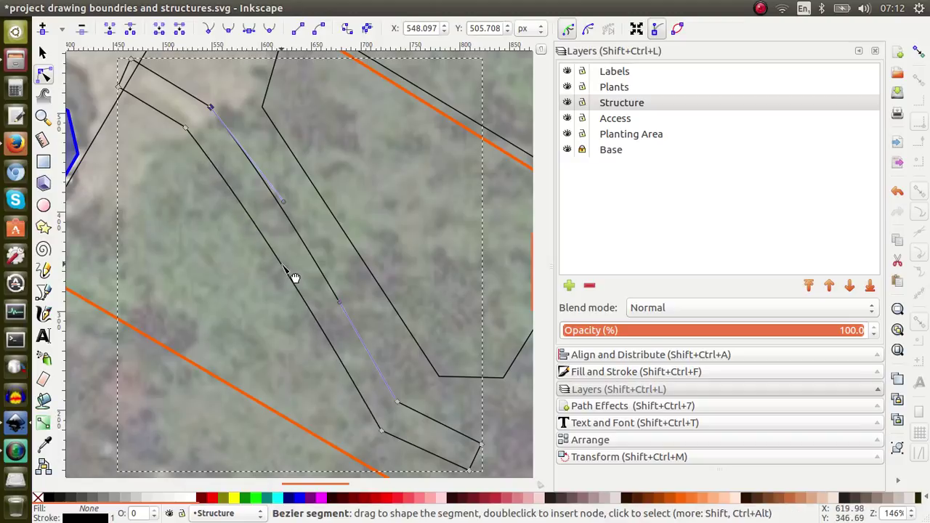
Undo the bends in the strip's long edges and smooth both upper bend nodes and the lower bend node farthest from the five-sided outline
key("ctrl+z")
key("ctrl+z")
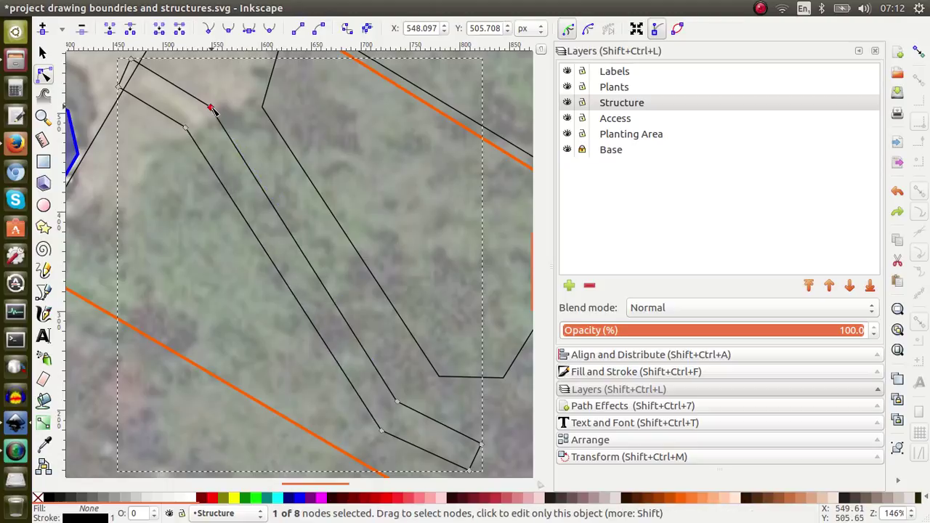
left_click(230, 33)
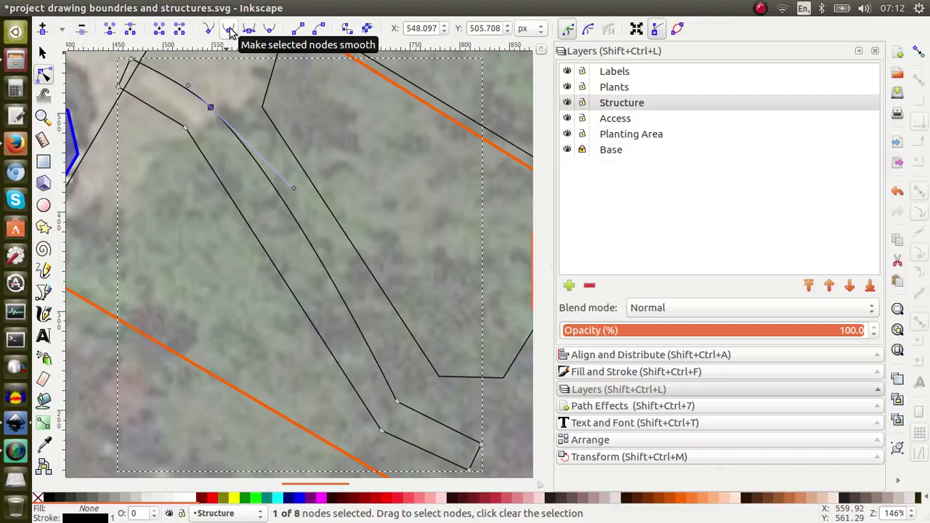
left_click(186, 128)
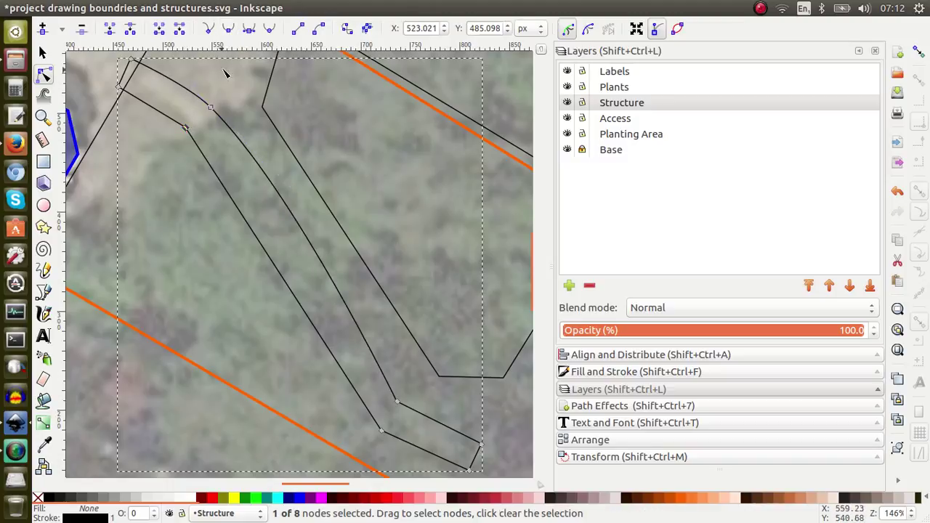
left_click(230, 33)
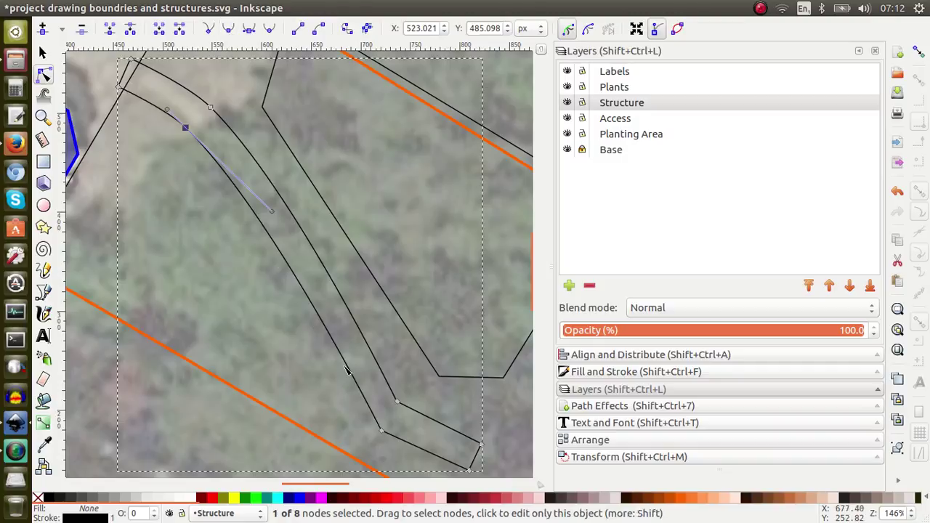
left_click(381, 432)
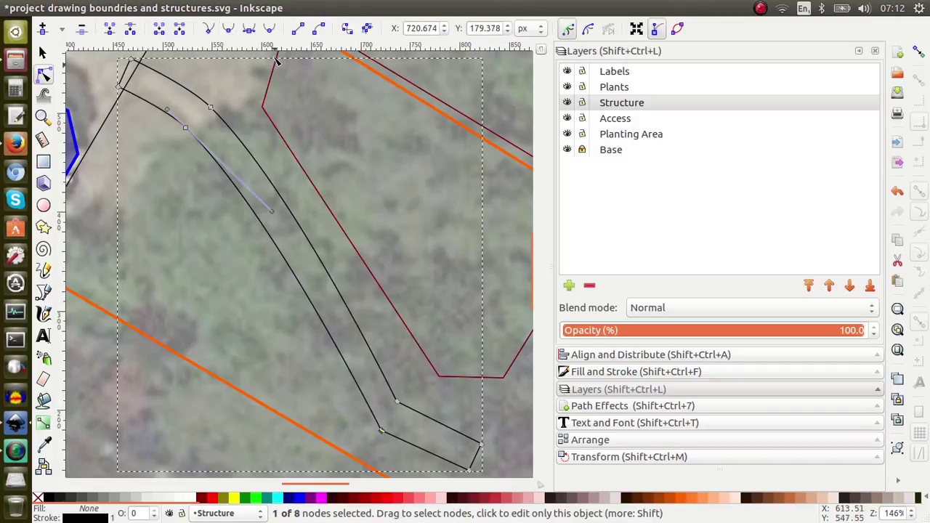
left_click(230, 30)
left_click(397, 402)
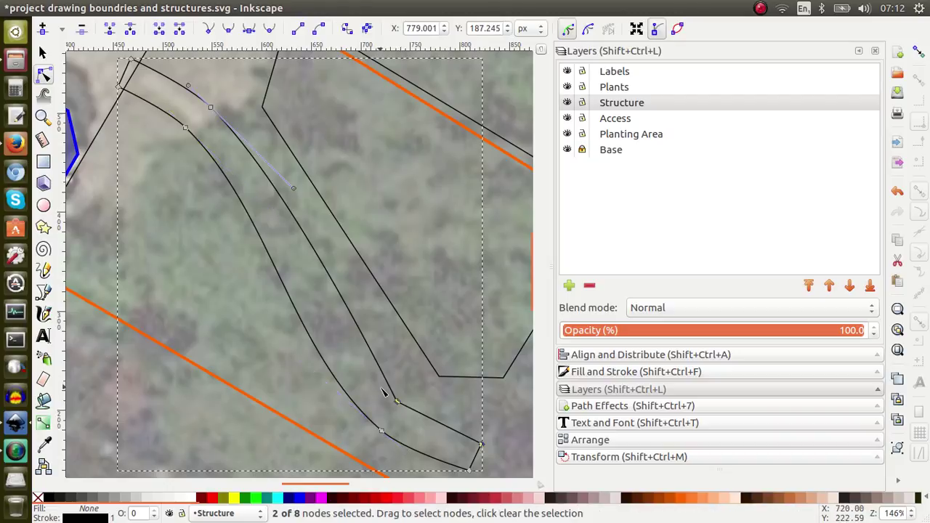
left_click(231, 32)
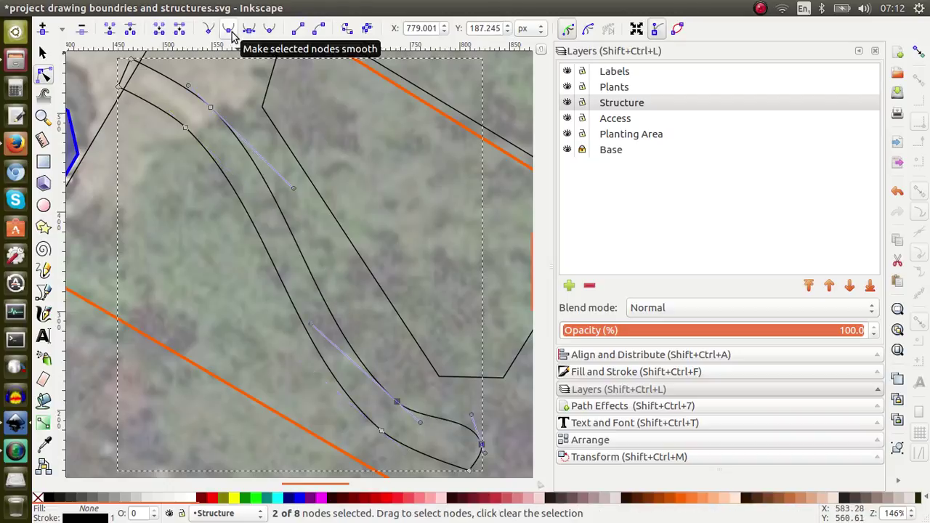
key("ctrl+z")
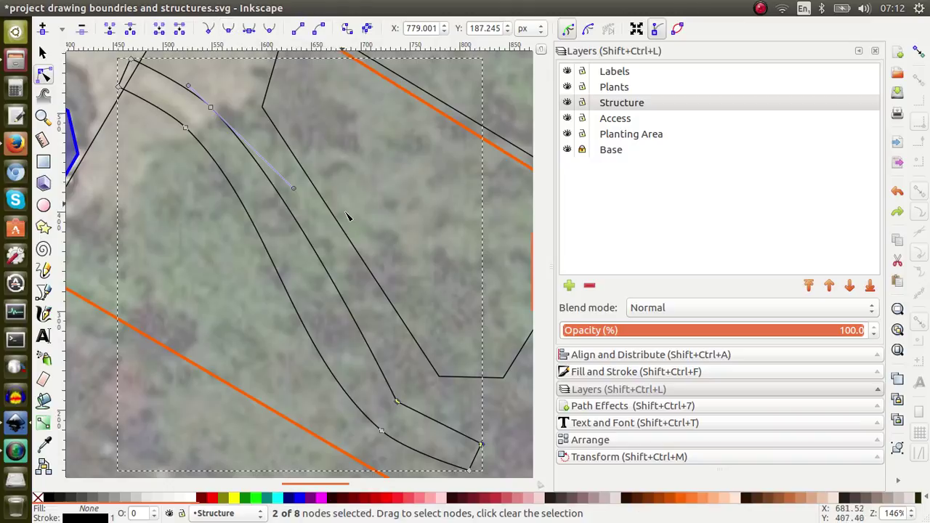
Make the strip's lower bend node facing the five-sided outline smooth, so both long edges follow a matching S-curve
left_click(211, 108)
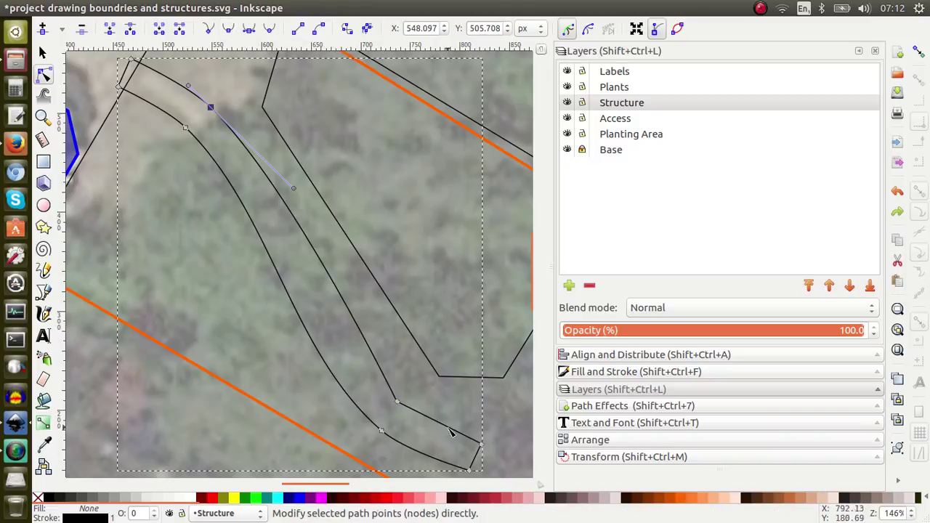
left_click(396, 401)
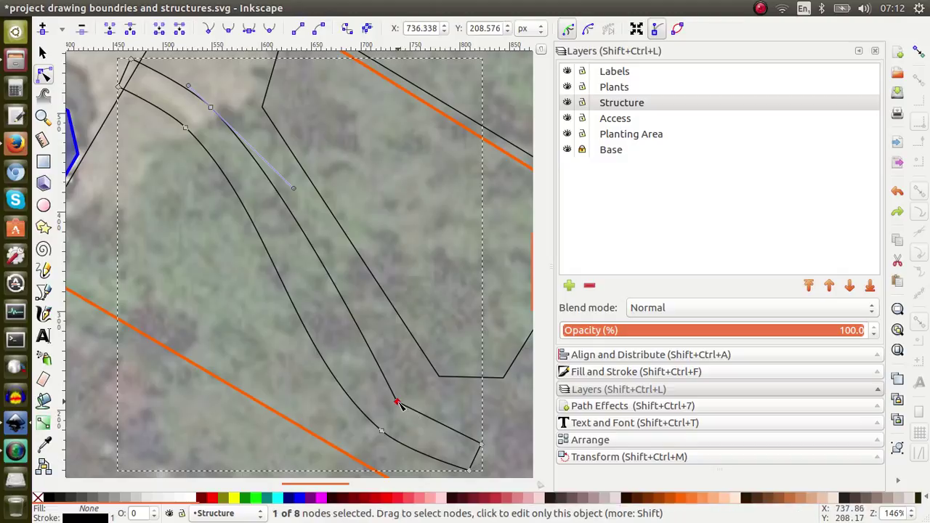
left_click(229, 29)
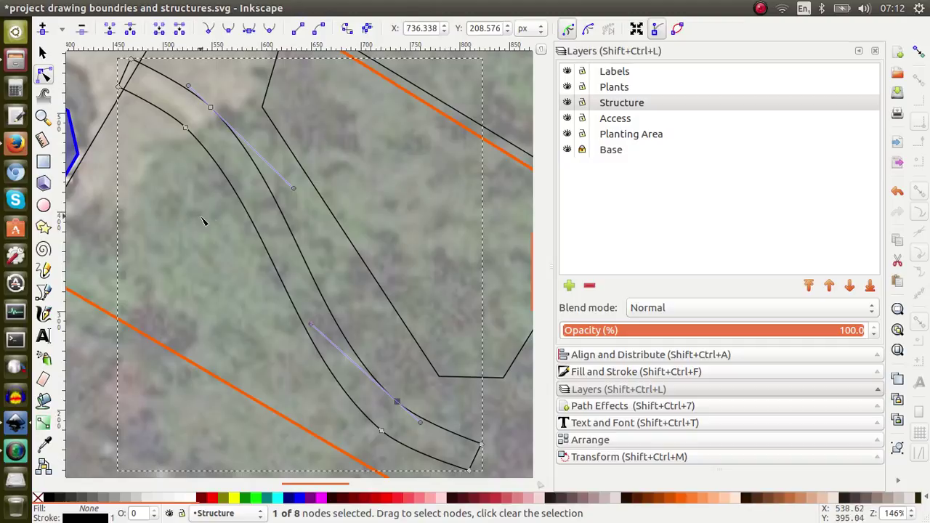
Make the five-sided outline's corner node beside the strip's upper bend smooth
left_click(341, 230)
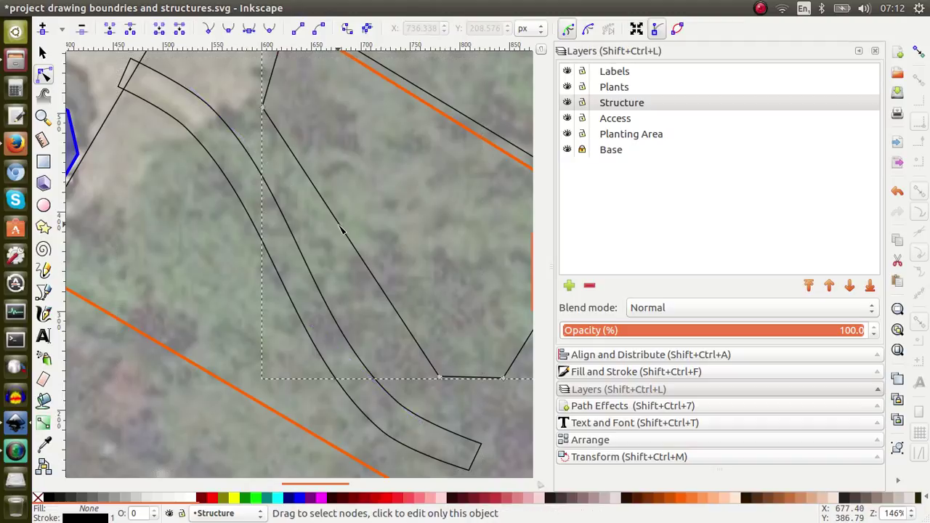
scroll(341, 230, "up", 3)
scroll(341, 230, "right", 4)
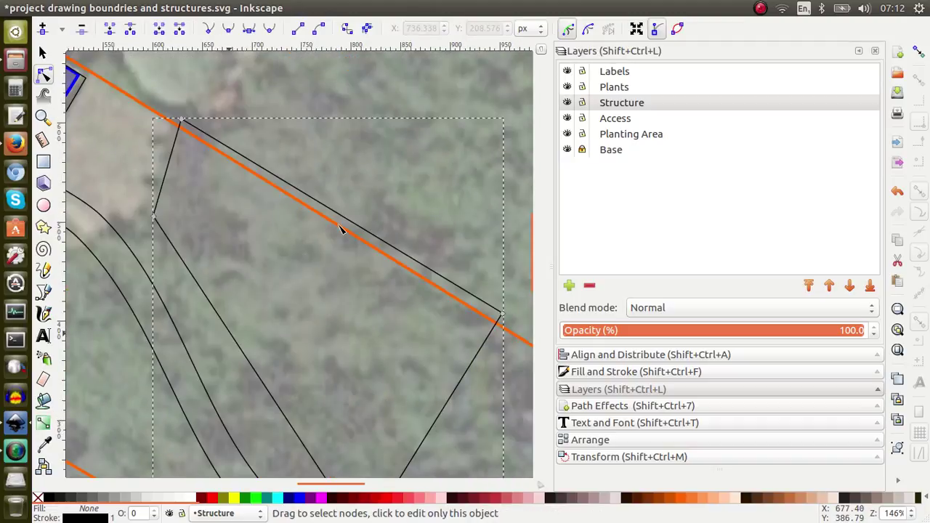
scroll(342, 230, "down", 2)
left_click(154, 161)
left_click(228, 30)
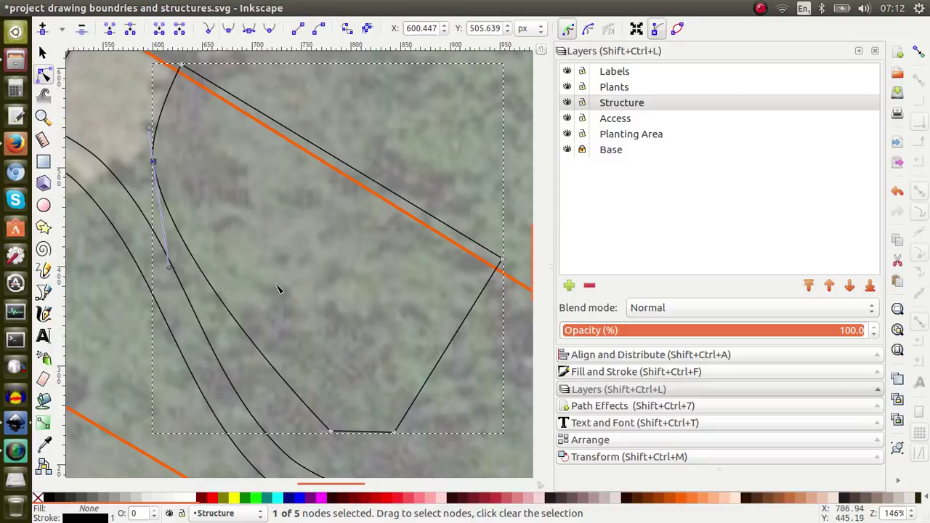
left_click(371, 433)
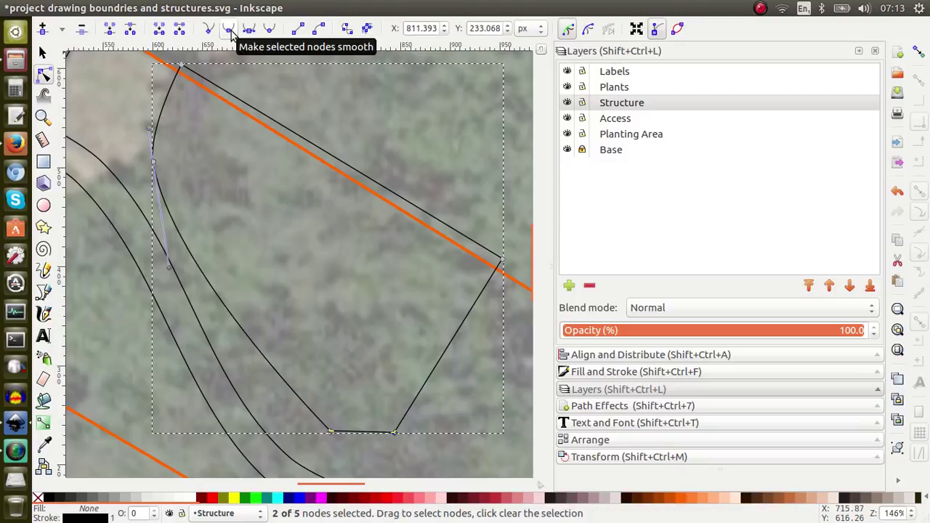
left_click(317, 33)
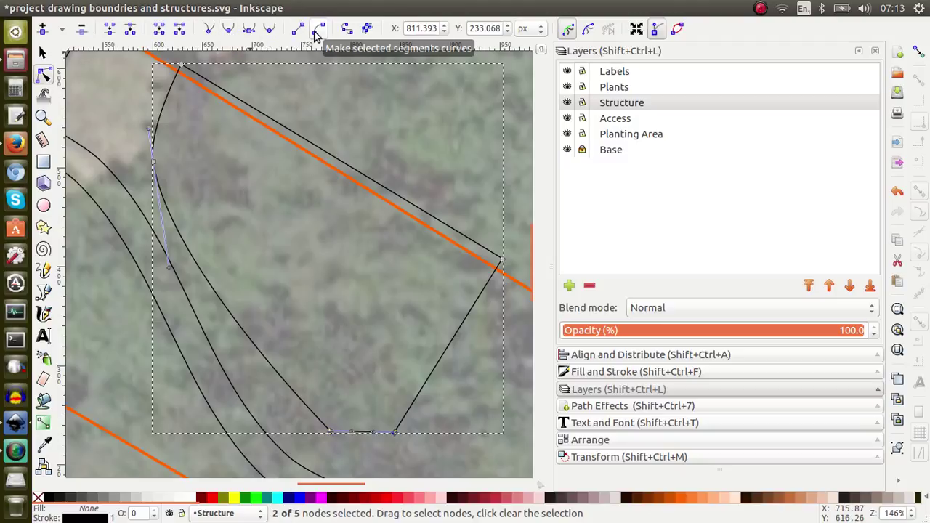
key("ctrl+z")
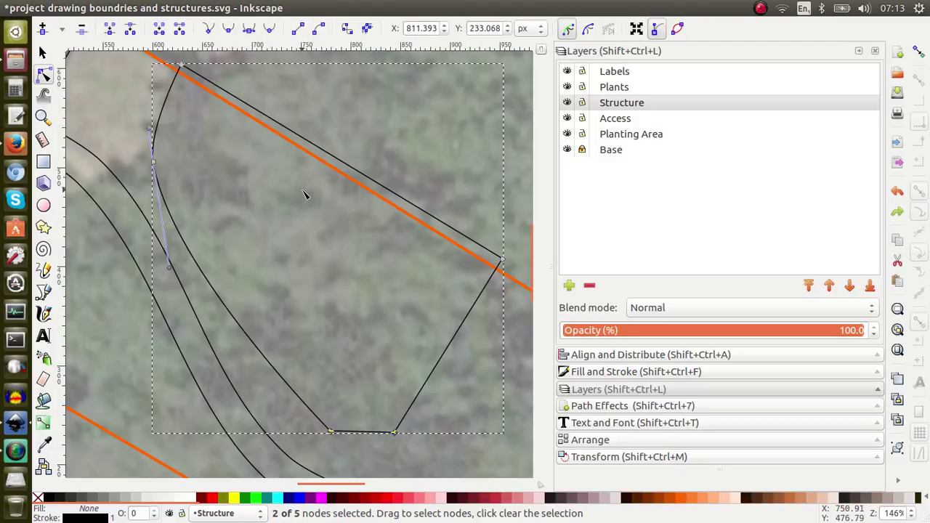
Make both lower corner nodes of the five-sided outline smooth to round off its lower end
left_click(153, 161)
left_click(330, 431)
left_click(229, 29)
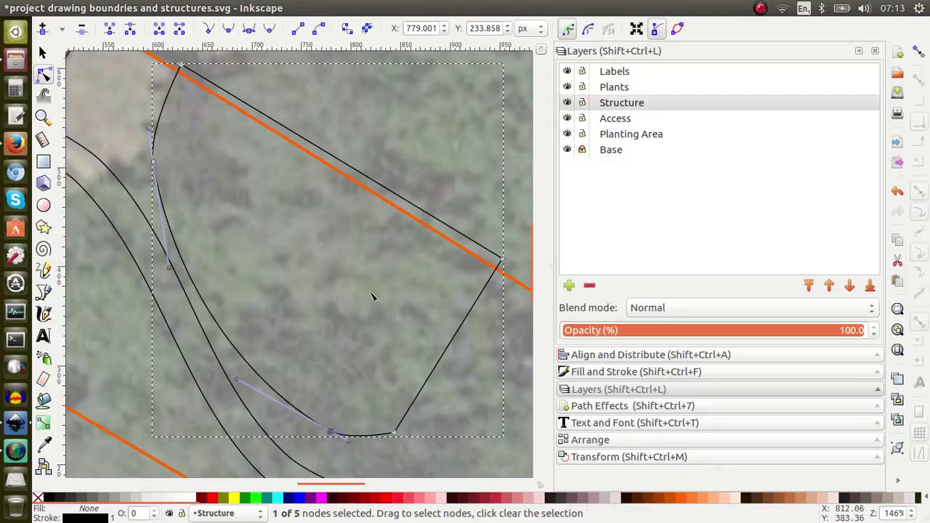
left_click(392, 432)
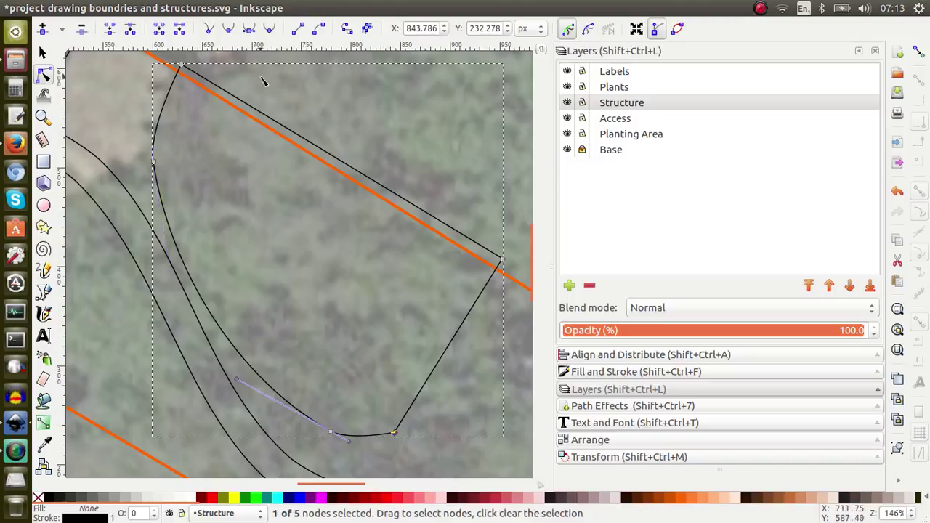
left_click(229, 30)
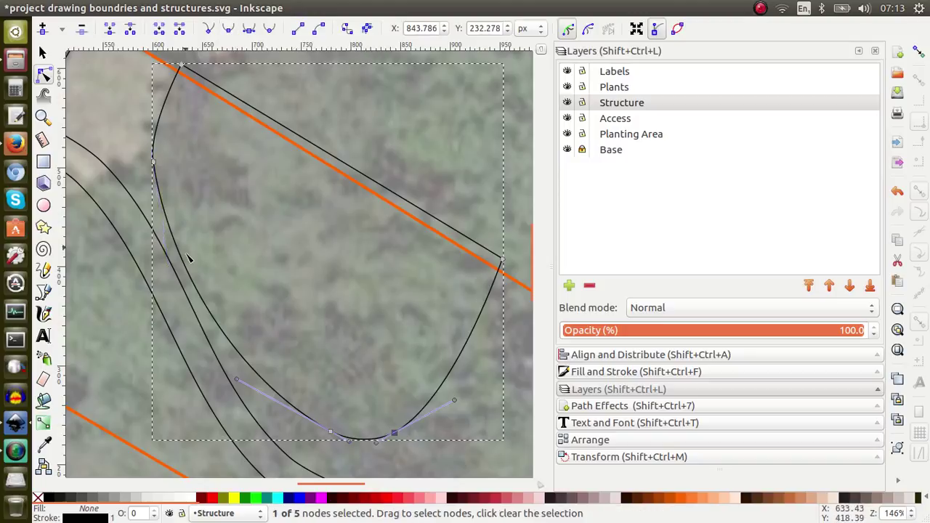
Flatten the outline's edge facing the strip, moving its end nodes to about X 604, Y 519 and X 791, Y 248 px and the other lower node inward
left_click_drag(204, 303, 233, 293)
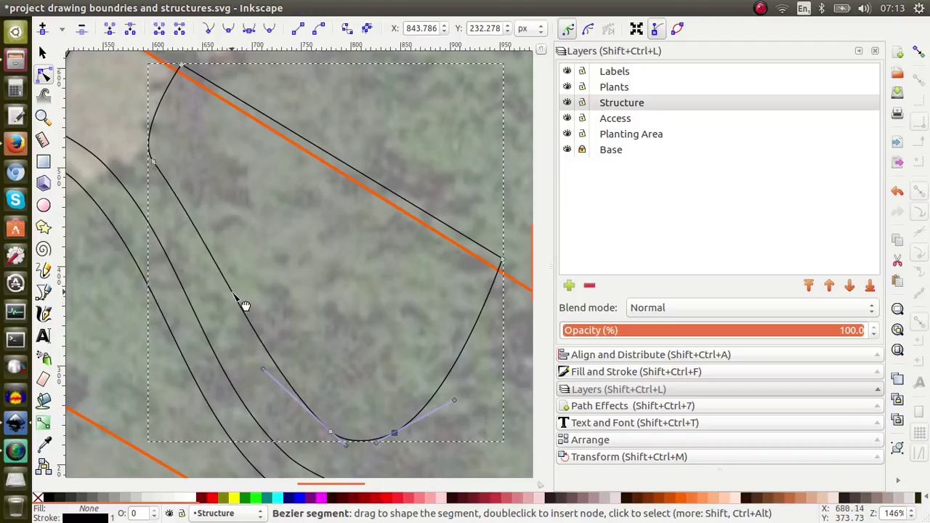
left_click_drag(284, 367, 287, 364)
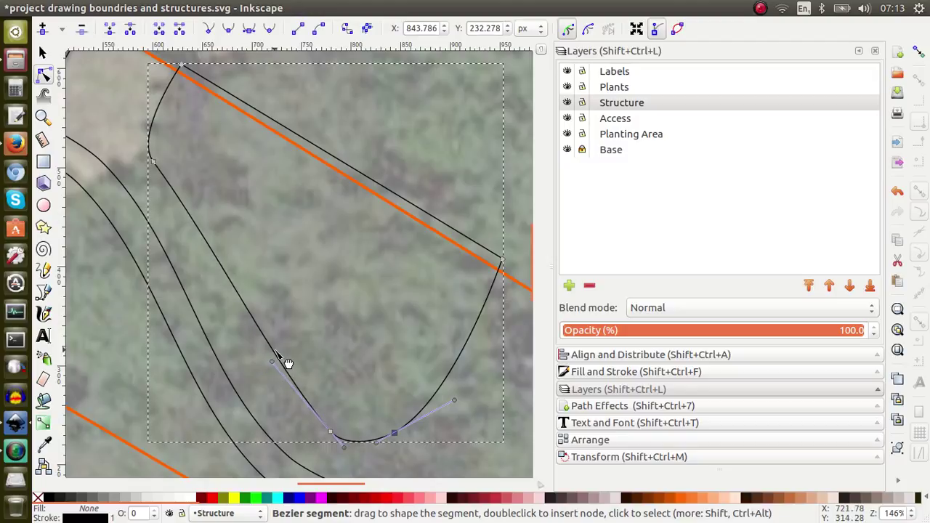
left_click_drag(395, 433, 409, 419)
left_click_drag(332, 436, 346, 421)
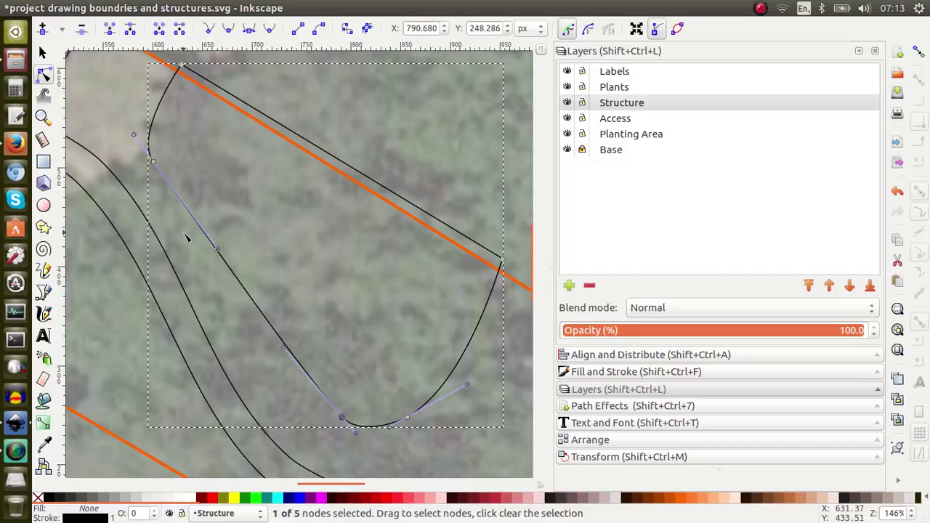
left_click_drag(155, 161, 155, 148)
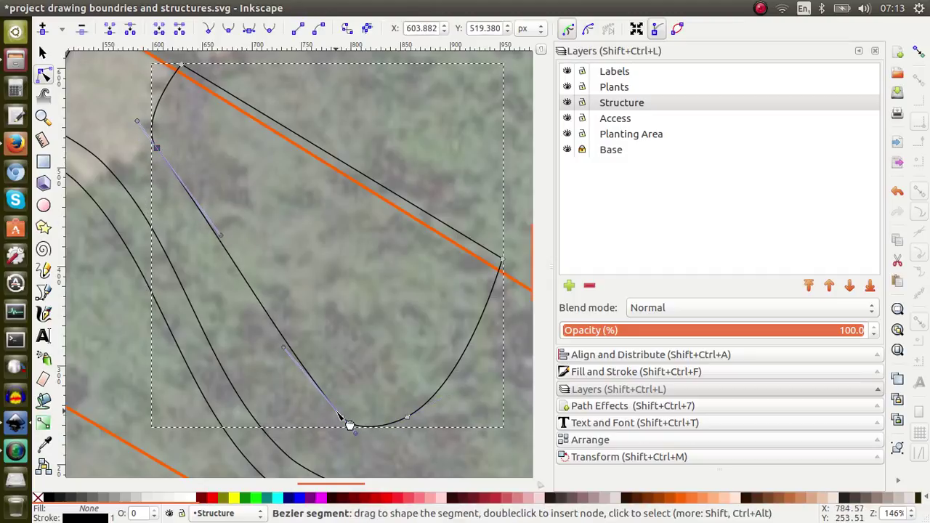
left_click_drag(287, 351, 301, 407)
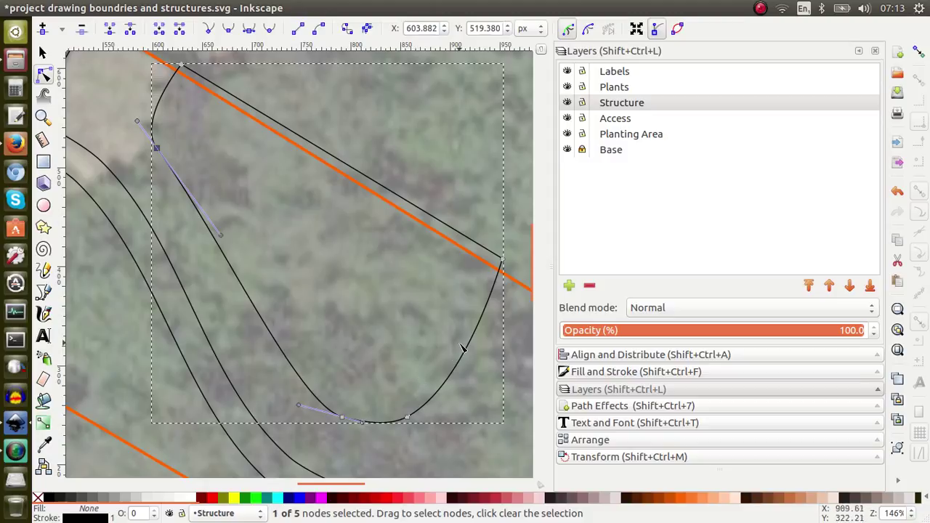
Turn the outline's side edge farthest from the strip into a straight line and adjust the lower nodes' handles to keep the lower end rounded
left_click(470, 349)
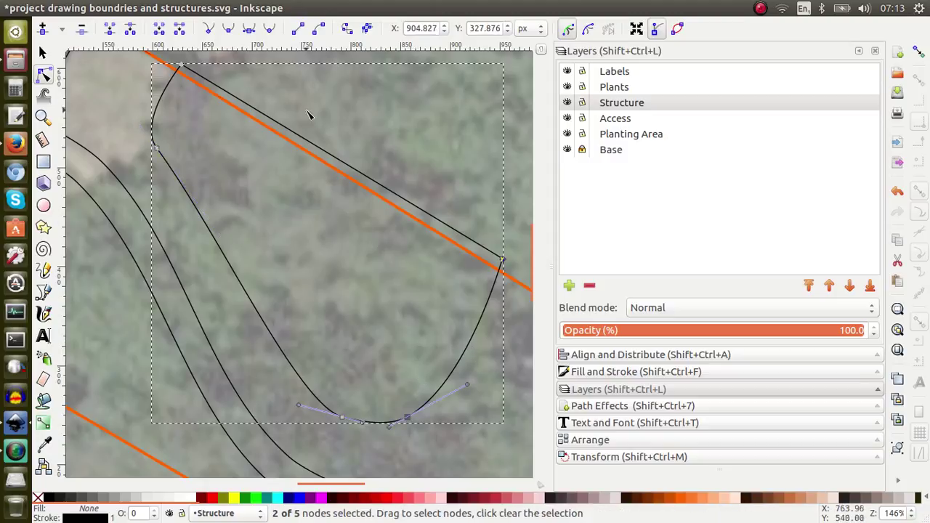
left_click(301, 34)
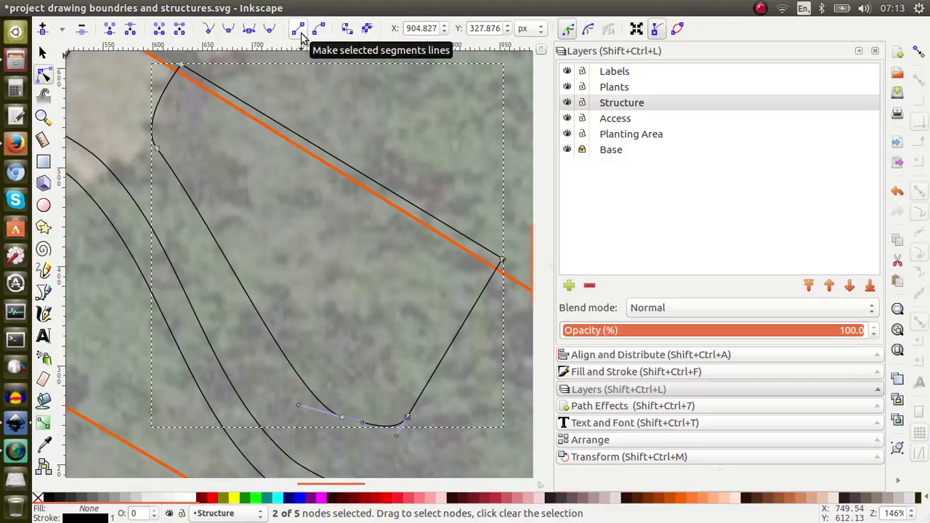
mouse_move(397, 436)
left_mouse_down()
mouse_move(380, 440)
mouse_move(388, 440)
mouse_move(362, 423)
mouse_move(399, 458)
mouse_move(391, 433)
left_mouse_up()
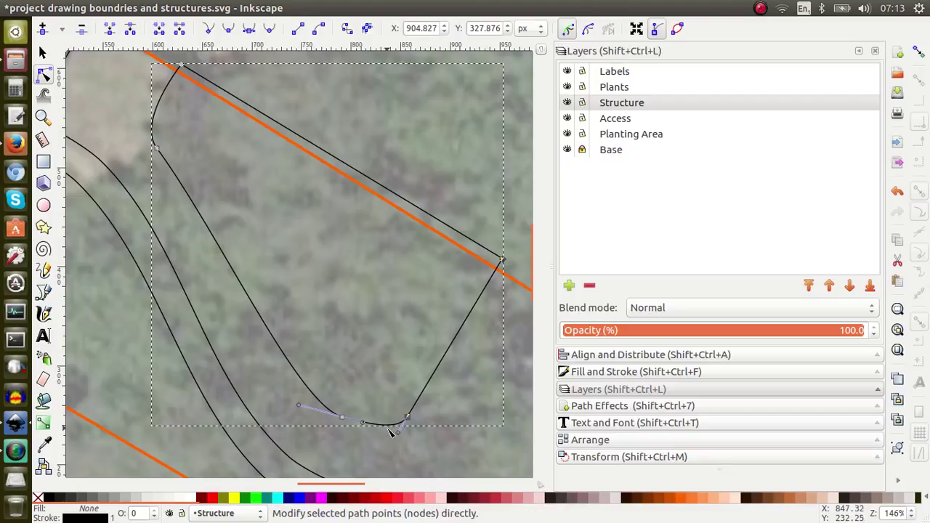
left_click(368, 429)
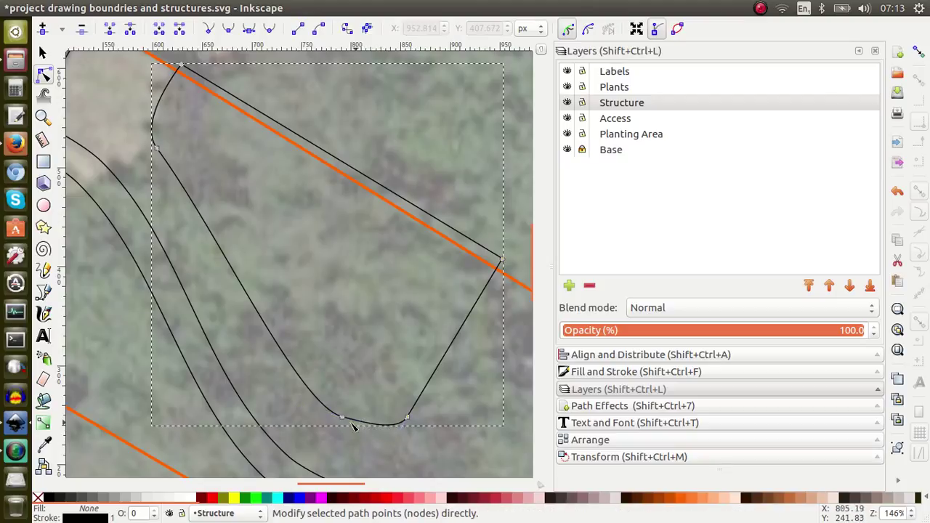
left_click(343, 419)
left_click_drag(364, 430, 359, 432)
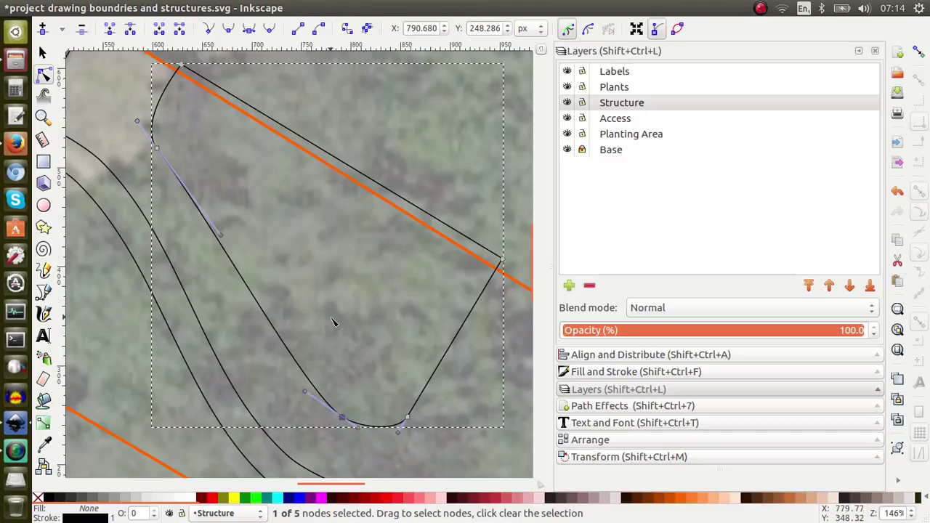
Fill the rounded outline with the yellow legend swatch's fill colour, #c7aa35 at alpha 0.718, using the colour picker
key("5")
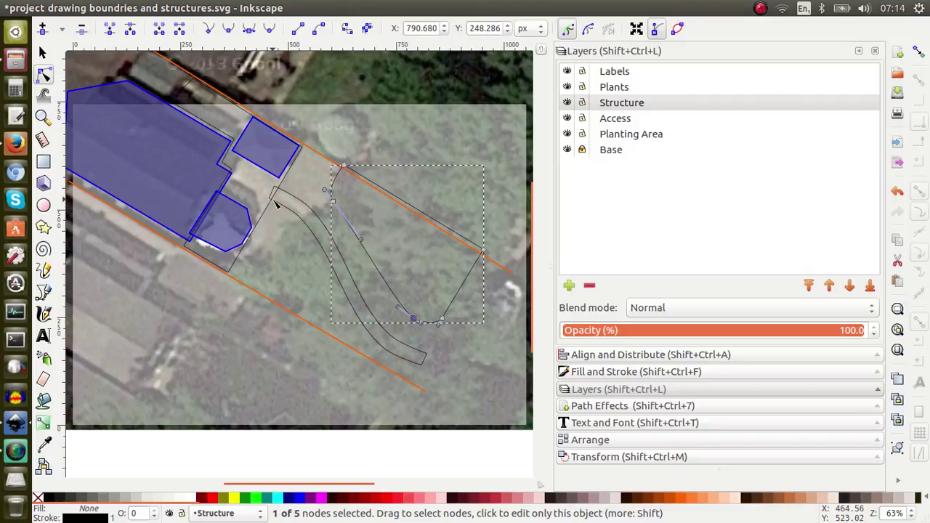
key("s")
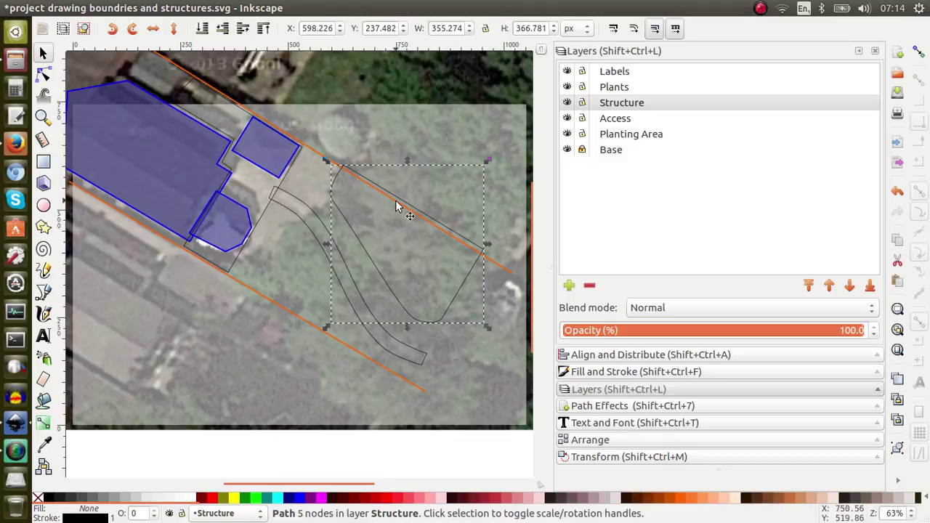
scroll(396, 207, "down", 4)
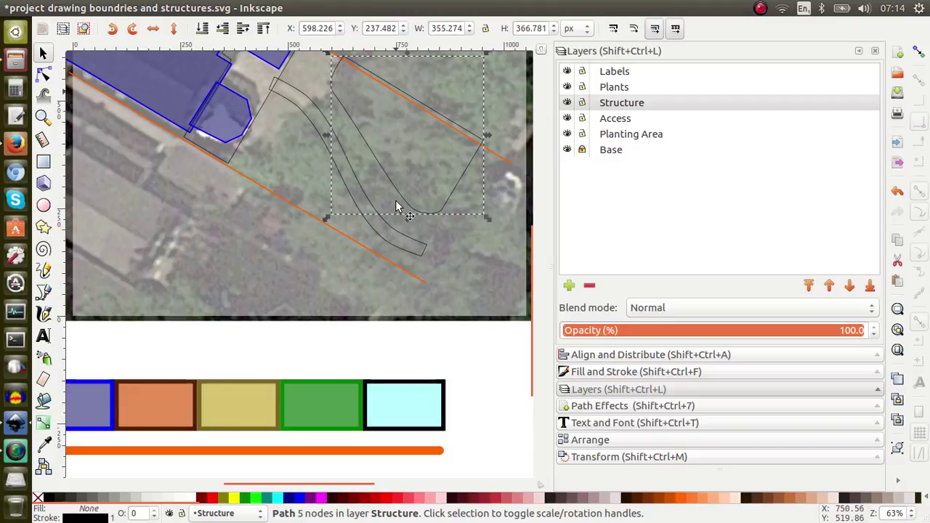
key("d")
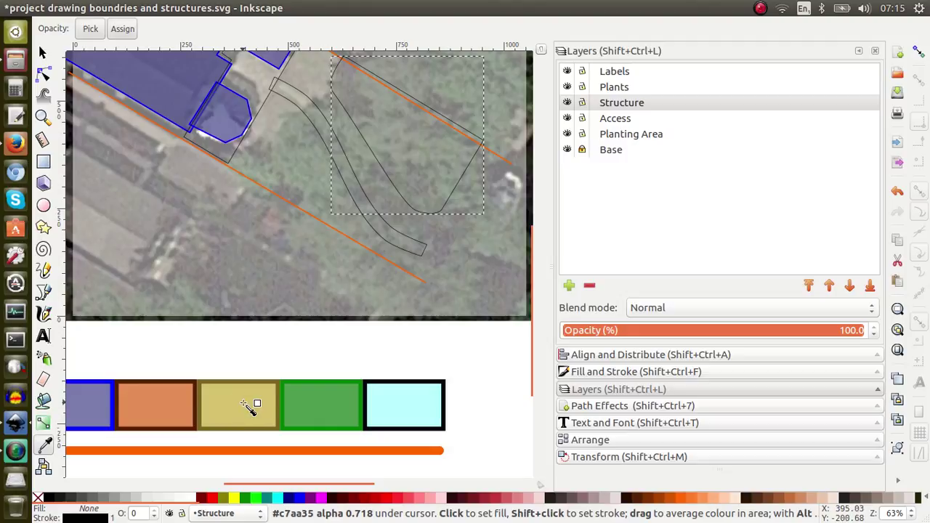
left_click(250, 408)
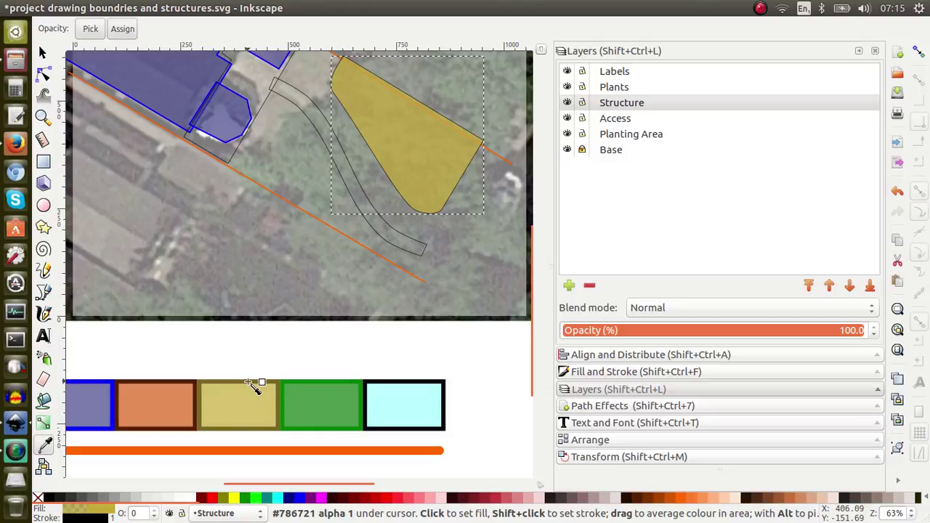
Give the yellow rounded area the stroke colour of the yellow legend swatch's border, #786721, using the colour picker
left_click(249, 380, "shift")
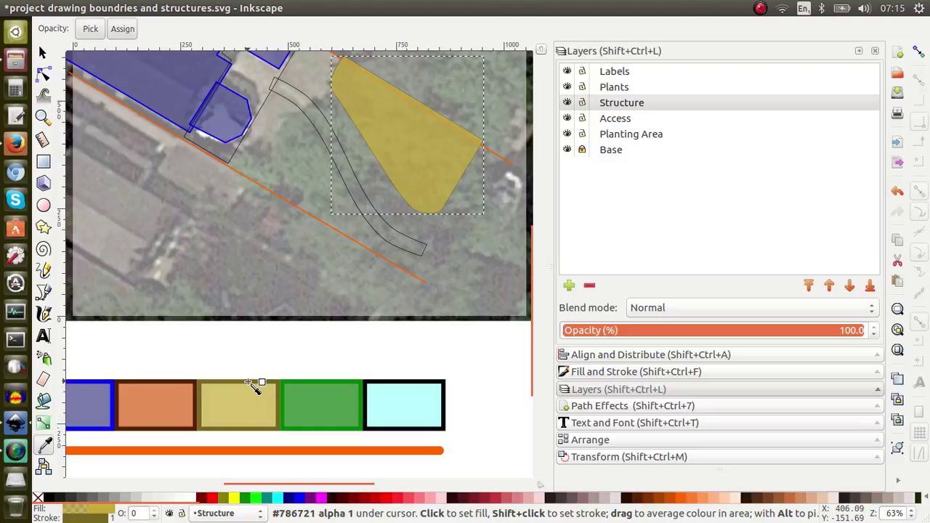
key("s")
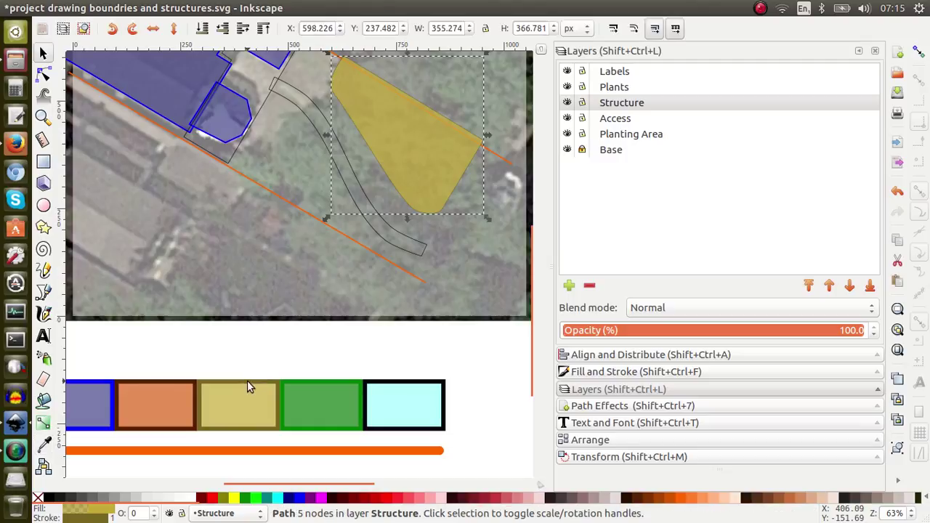
Colour the angular eight-node outline beside the blue building with the orange legend swatch's fill and its border colour #552200 as stroke
left_click(267, 104)
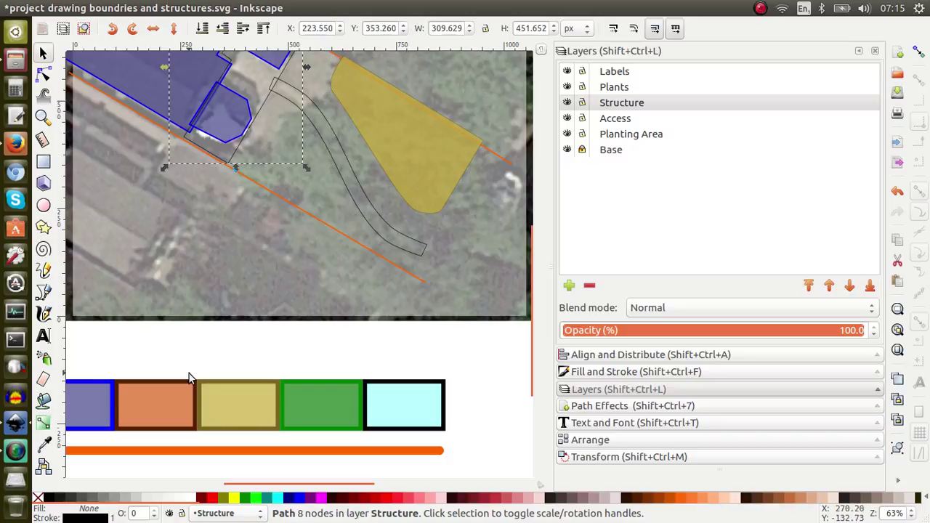
key("d")
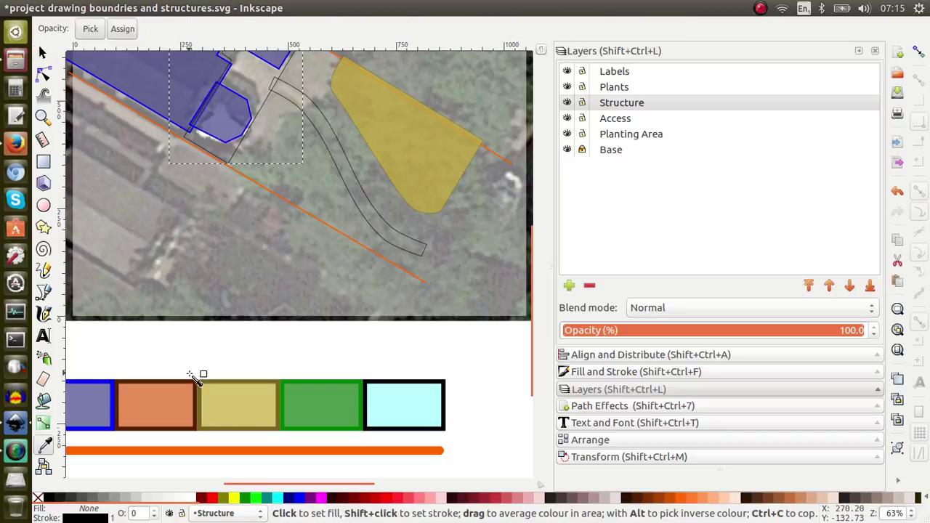
left_click(169, 404)
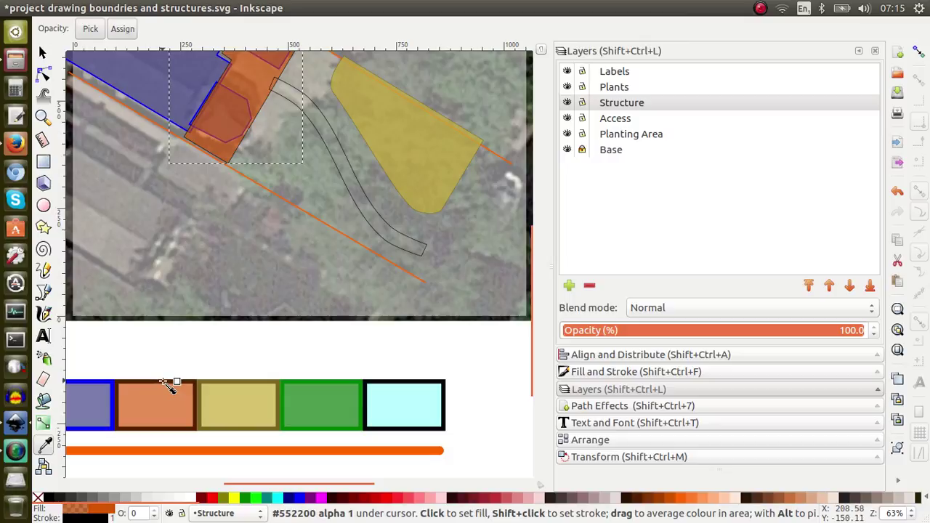
left_click(164, 380, "shift")
key("s")
Colour the winding strip with the orange legend swatch's fill and its border colour #552200 as stroke
left_click(350, 203)
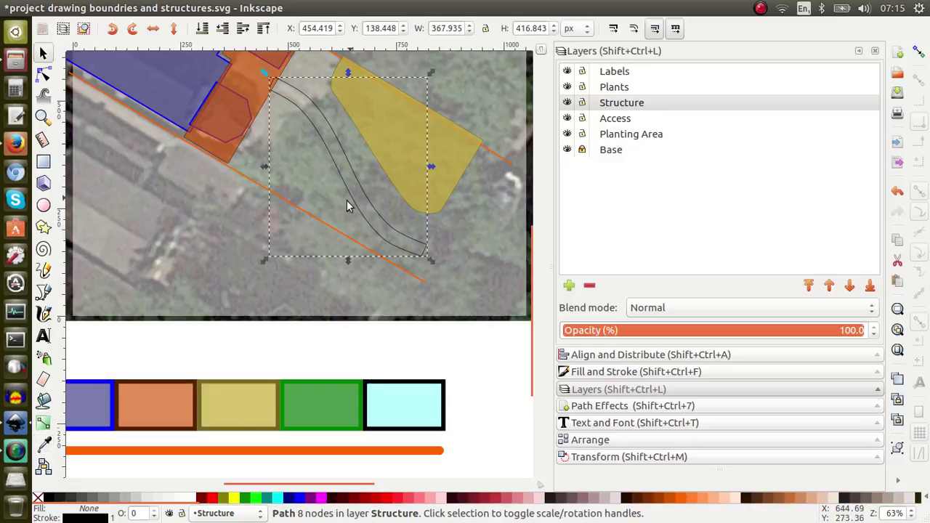
key("d")
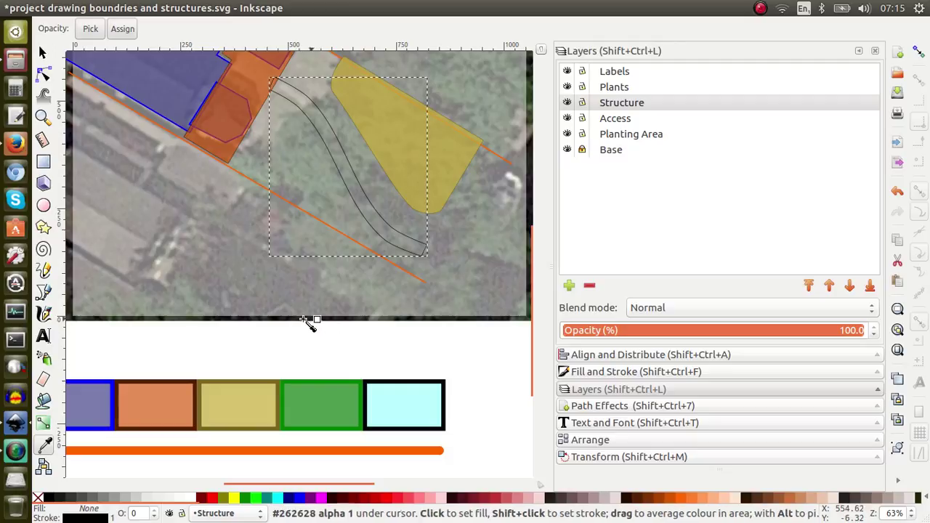
left_click(171, 405)
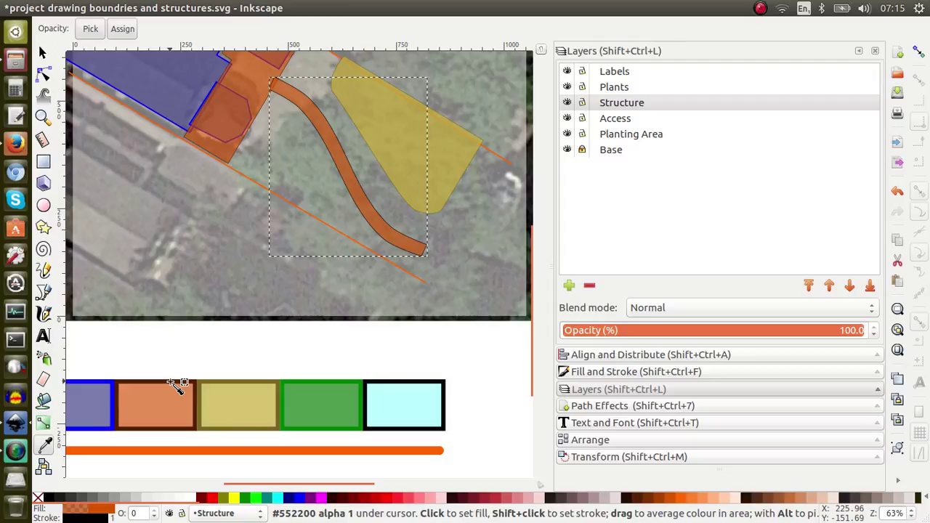
left_click(171, 383, "shift")
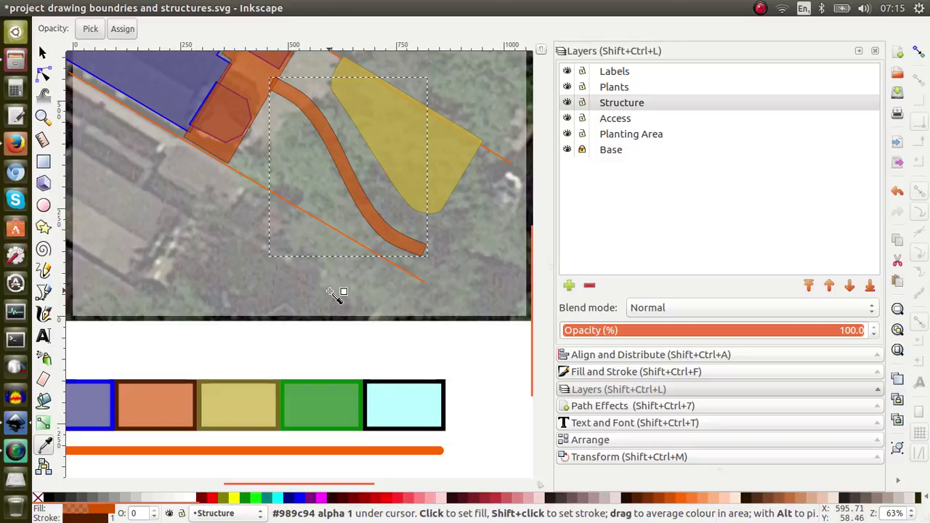
Set the winding strip's stroke width to 3 px
scroll(335, 294, "up", 4)
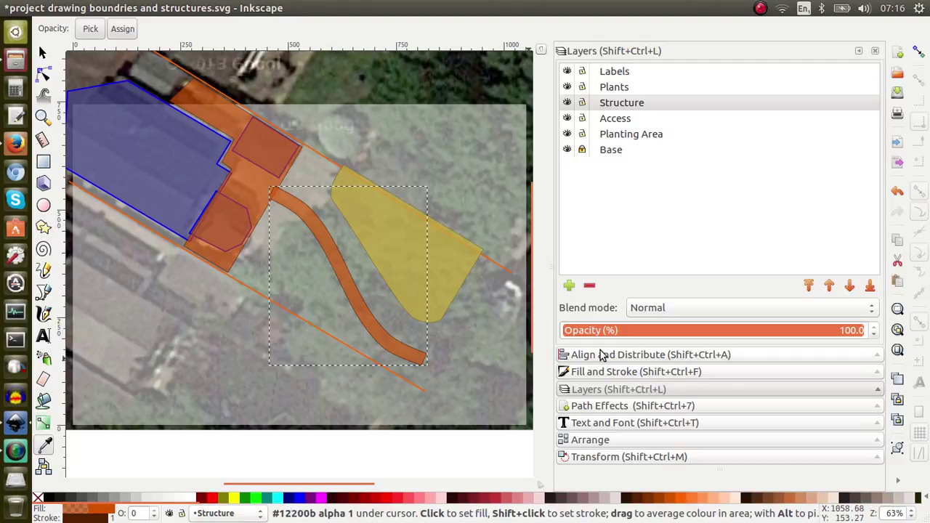
left_click(637, 374)
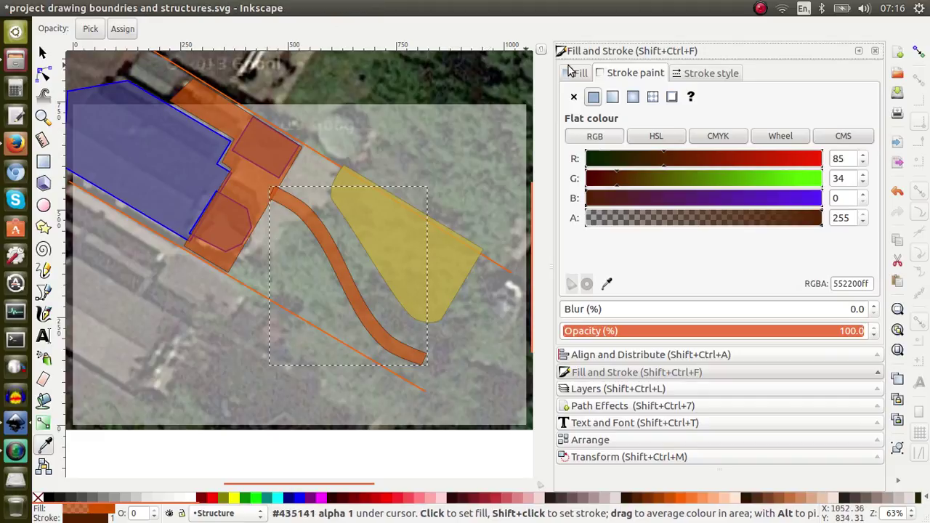
left_click(703, 77)
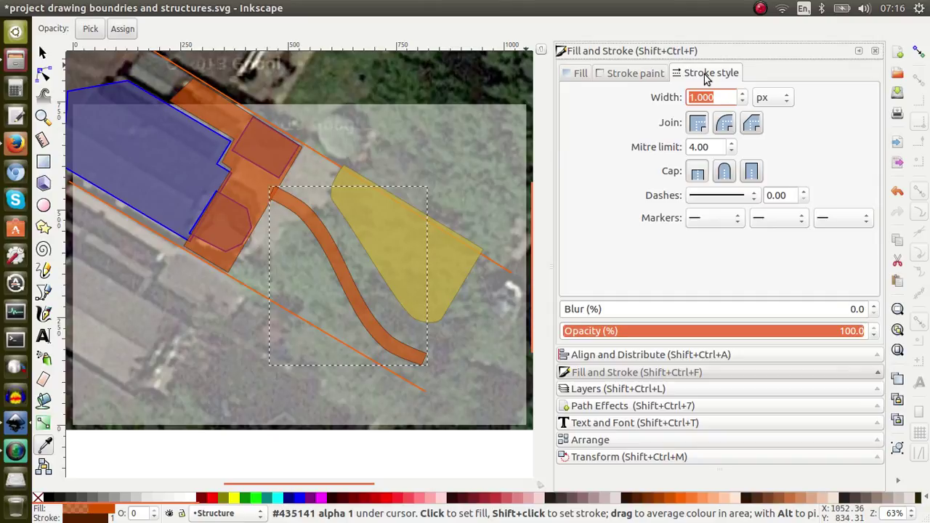
type("3")
key("Return")
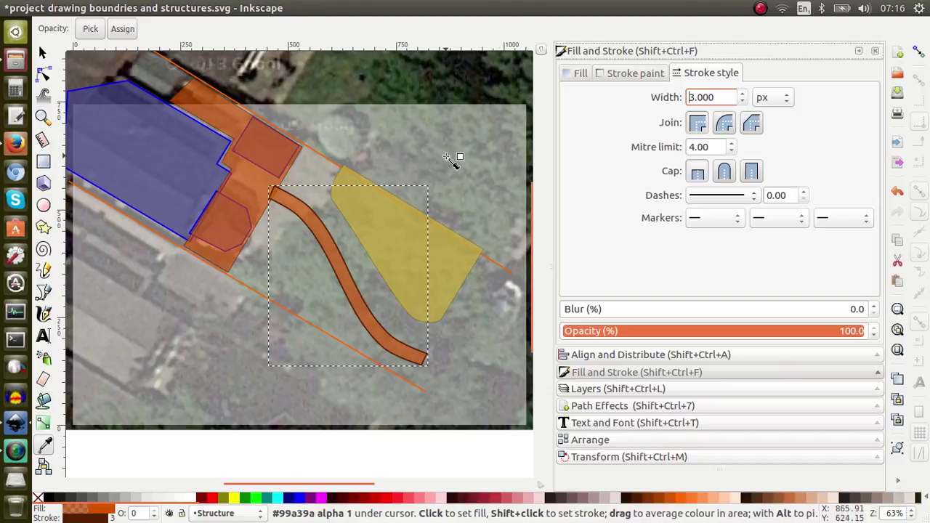
key("Tab")
key("s")
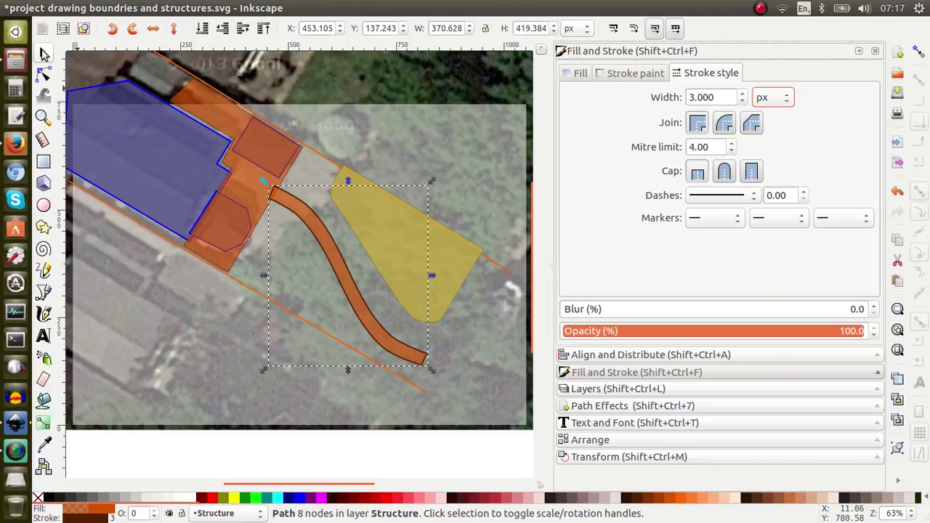
Set the stroke width of the angular orange area beside the building to 3 px
left_click(242, 181)
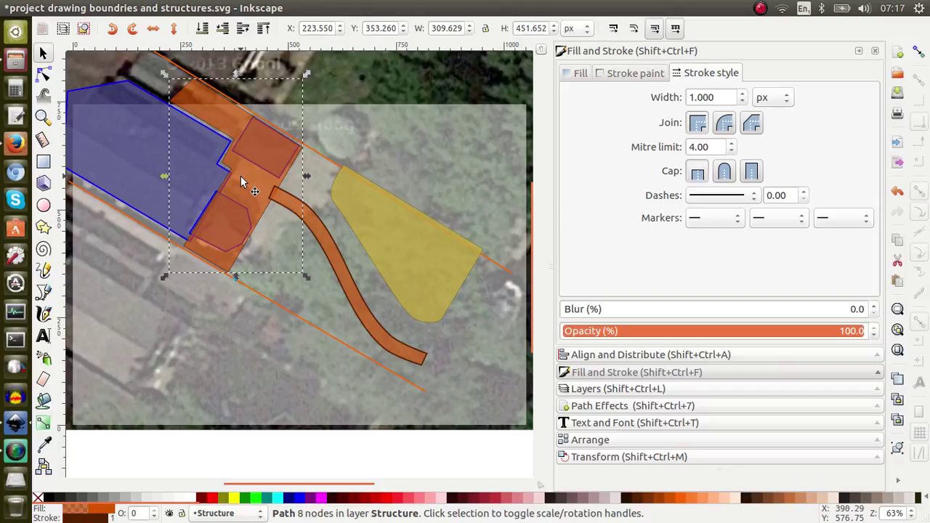
left_click_drag(722, 97, 684, 97)
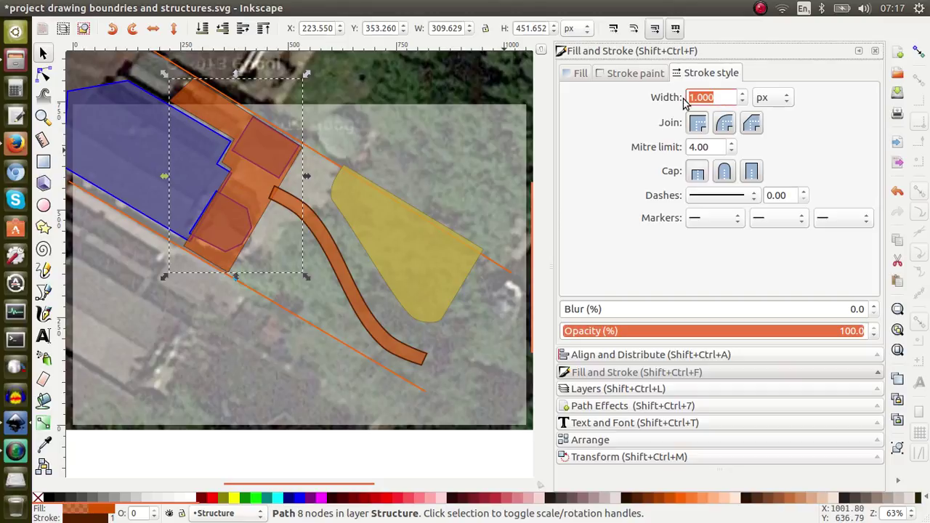
type("3")
key("Return")
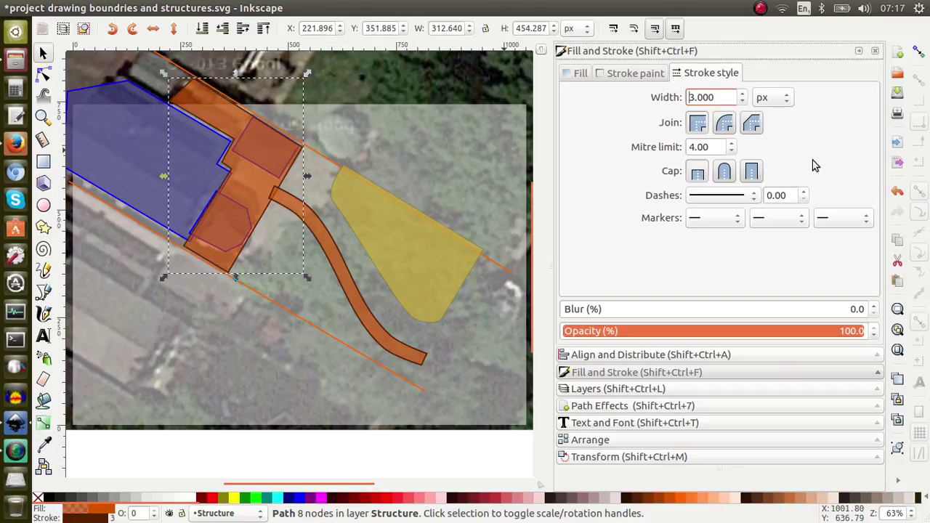
Set the yellow rounded area's stroke width to 3 px
left_click(419, 254)
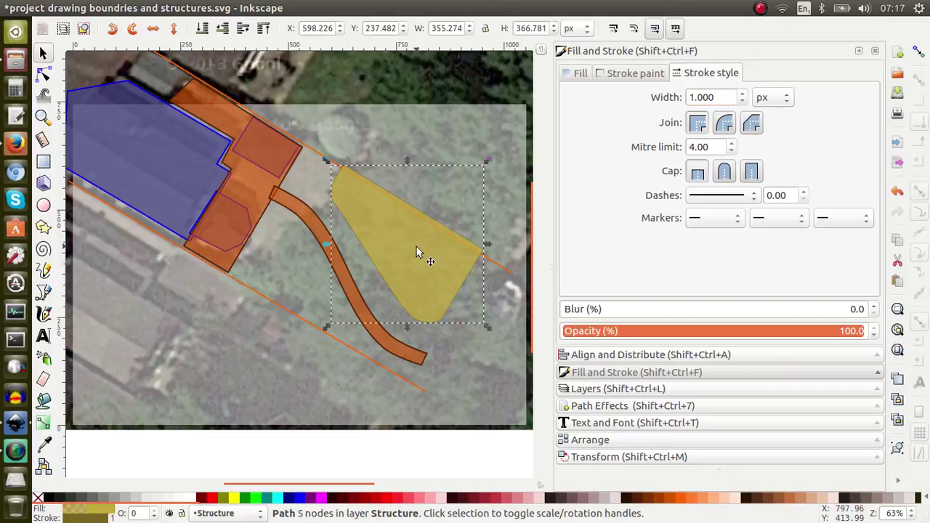
triple_click(719, 97)
type("3")
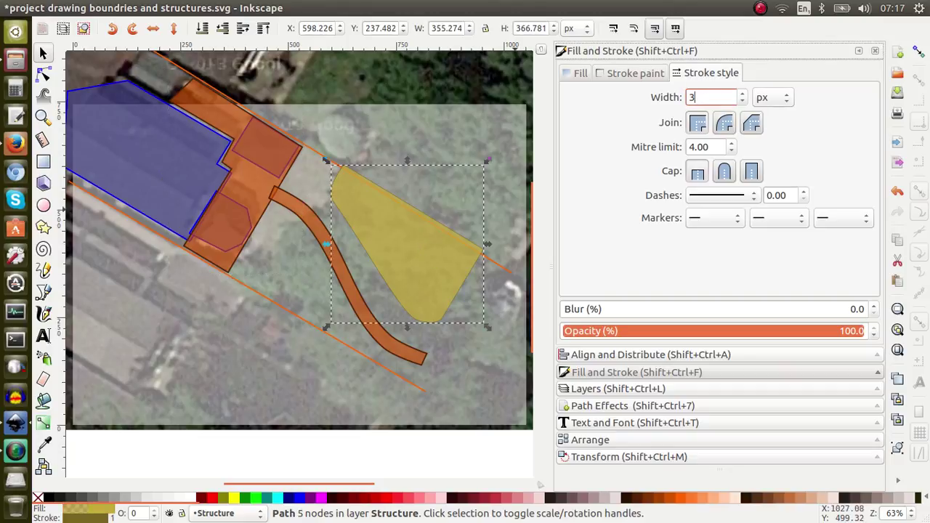
key("Return")
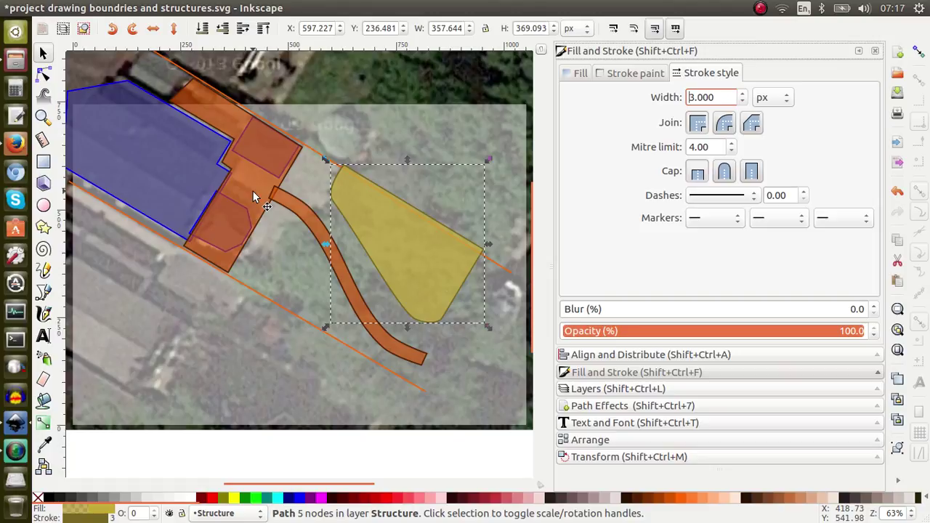
Move the yellow rounded area from the Structure layer to the Planting Area layer
left_click(616, 389)
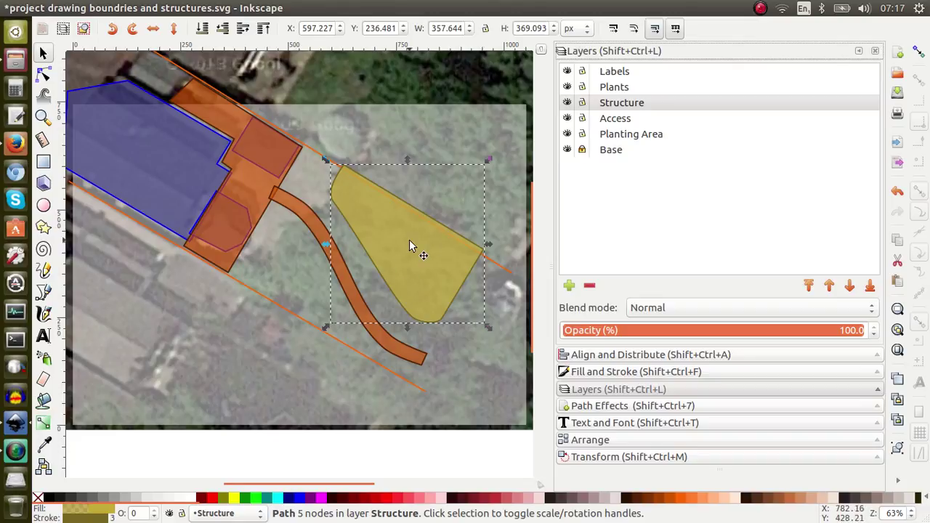
left_click(637, 103)
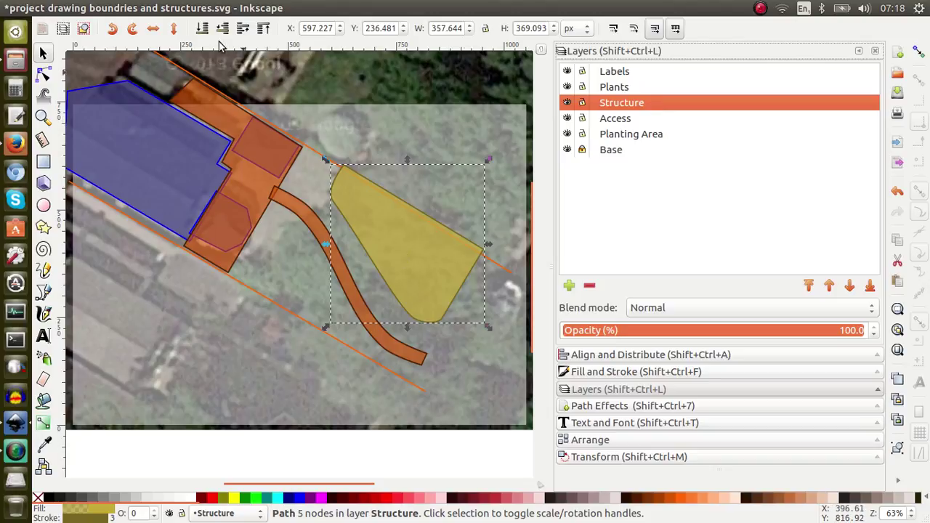
mouse_move(142, 10)
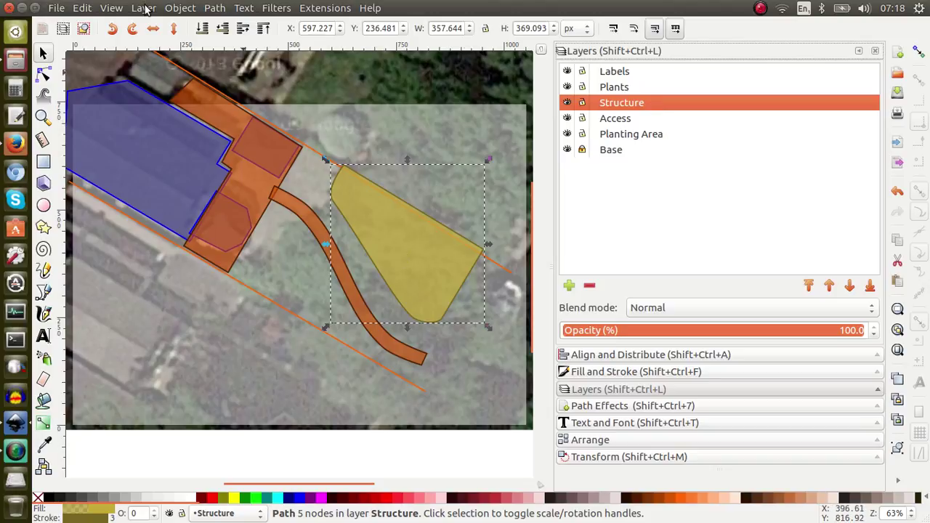
left_click(144, 9)
left_click(186, 167)
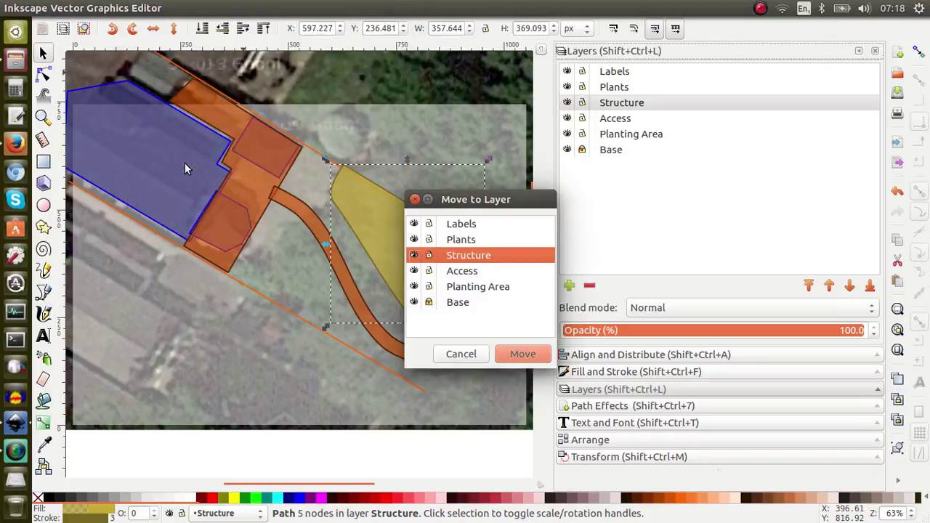
left_click(474, 289)
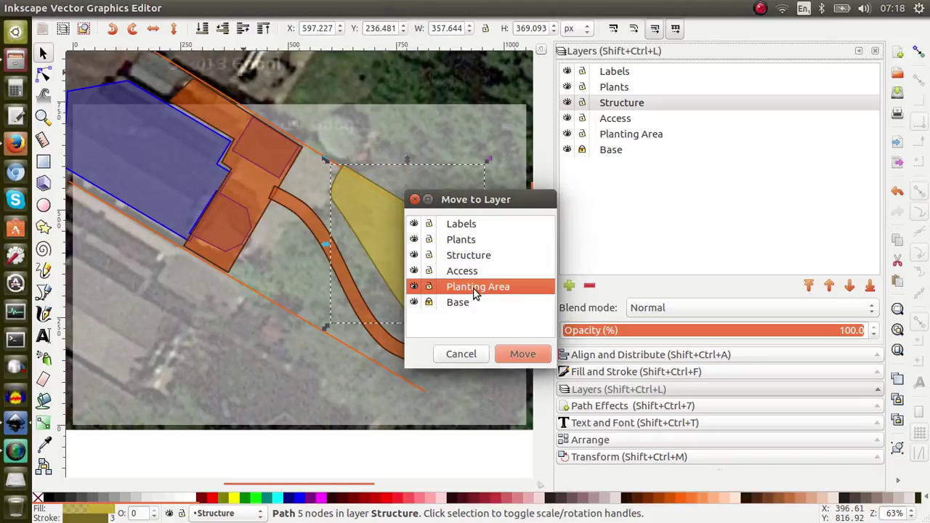
left_click(510, 353)
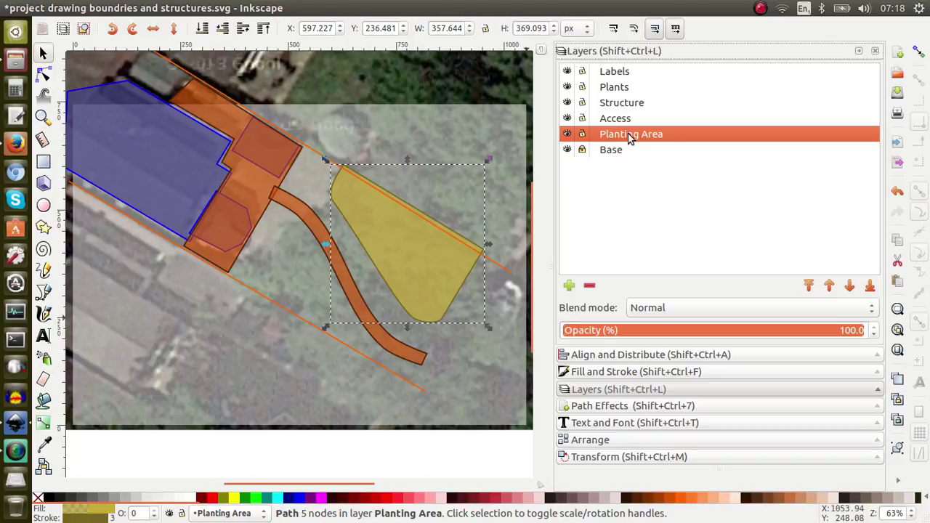
Move the winding orange strip from the Structure layer to the Access layer
left_click(291, 209)
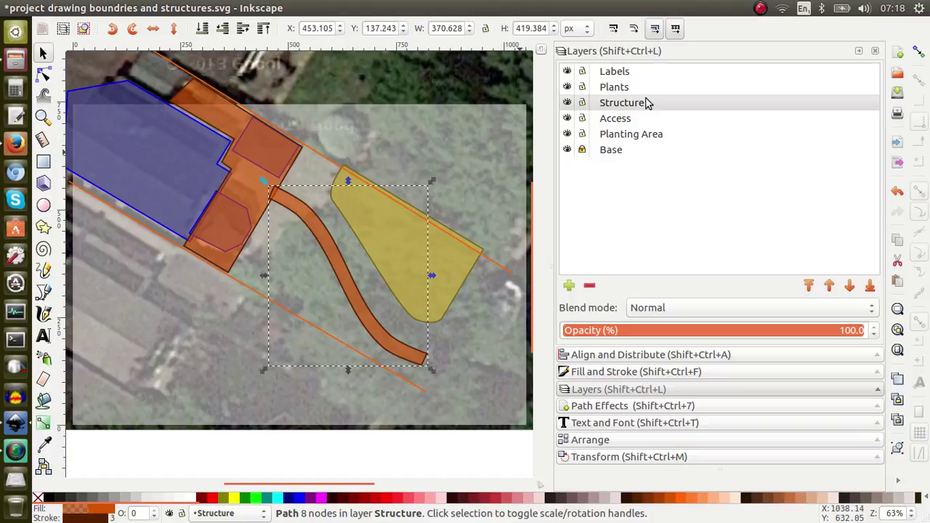
left_click(144, 7)
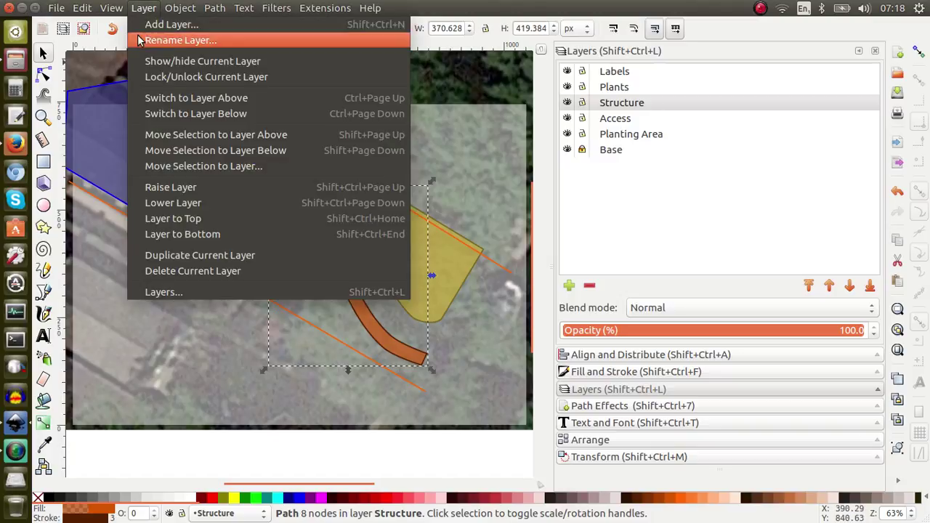
left_click(168, 166)
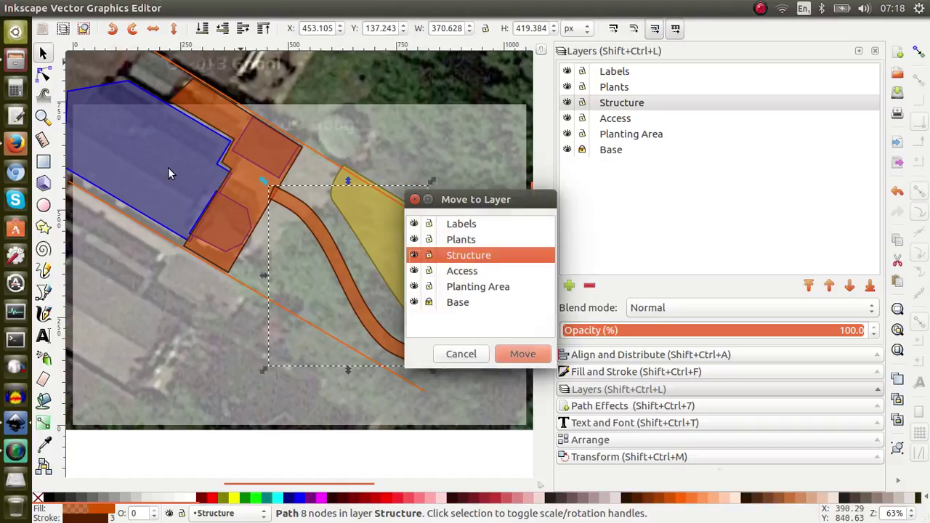
left_click(471, 275)
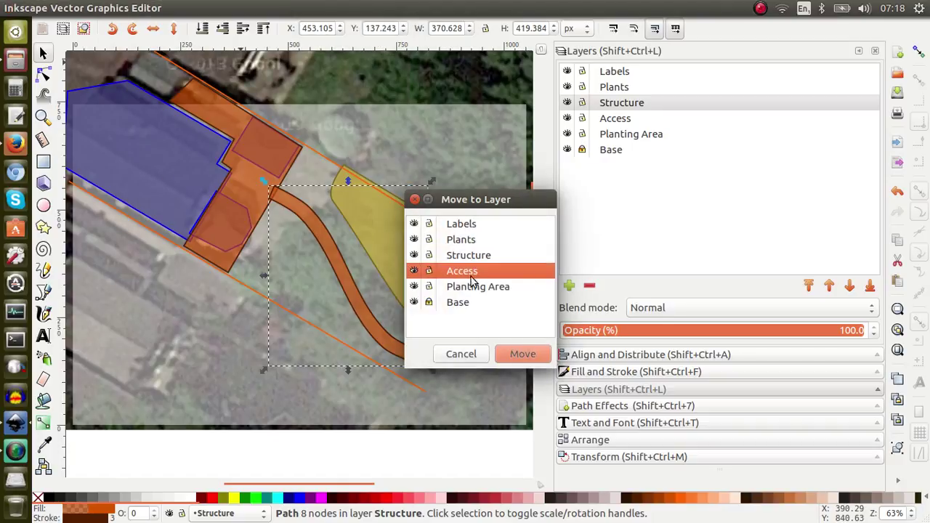
left_click(528, 355)
Move the angular orange area beside the building from the Structure layer to the Access layer
left_click(243, 179)
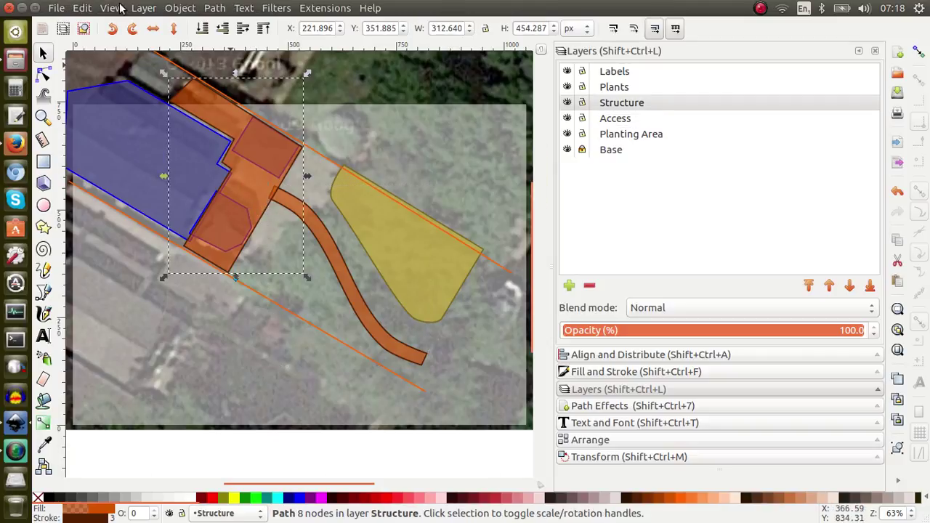
left_click(140, 8)
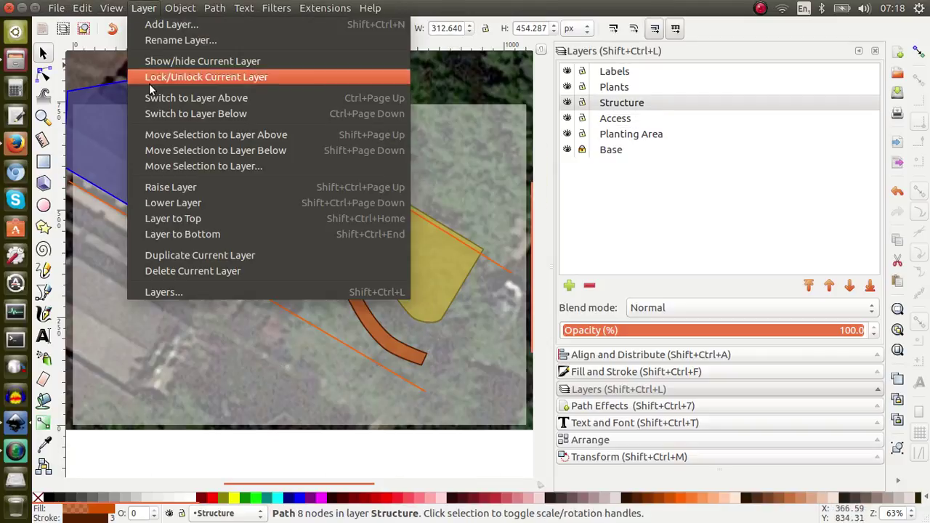
left_click(193, 167)
left_click(454, 273)
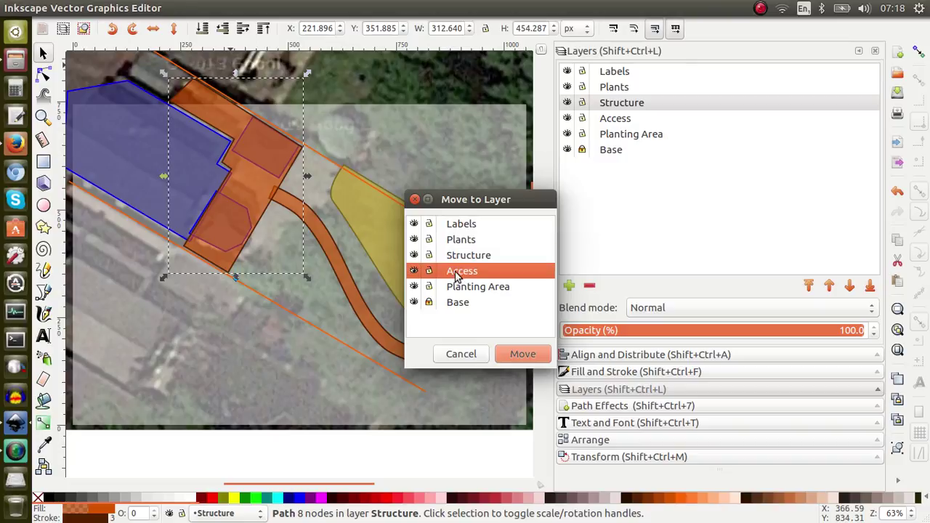
left_click(524, 355)
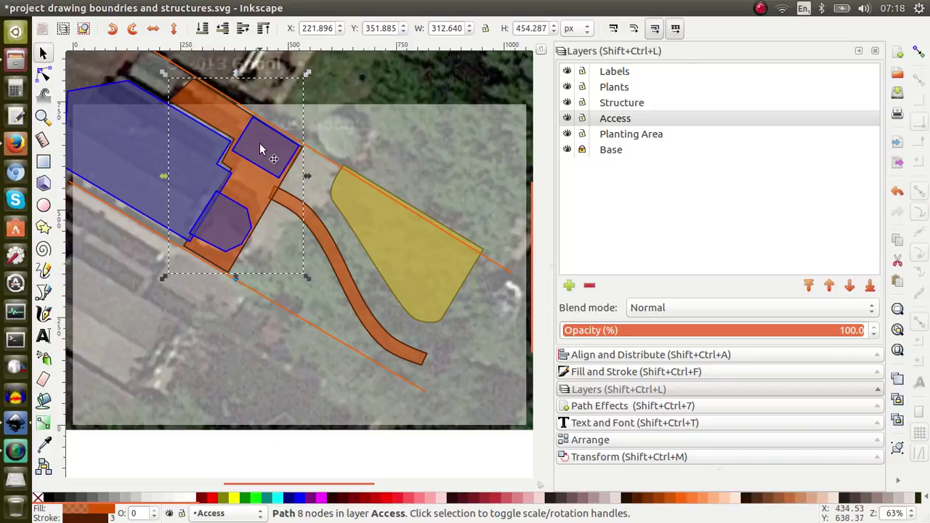
Merge the angular orange area and the winding strip into one path with Union, and open the merged path for node editing
left_click(255, 200)
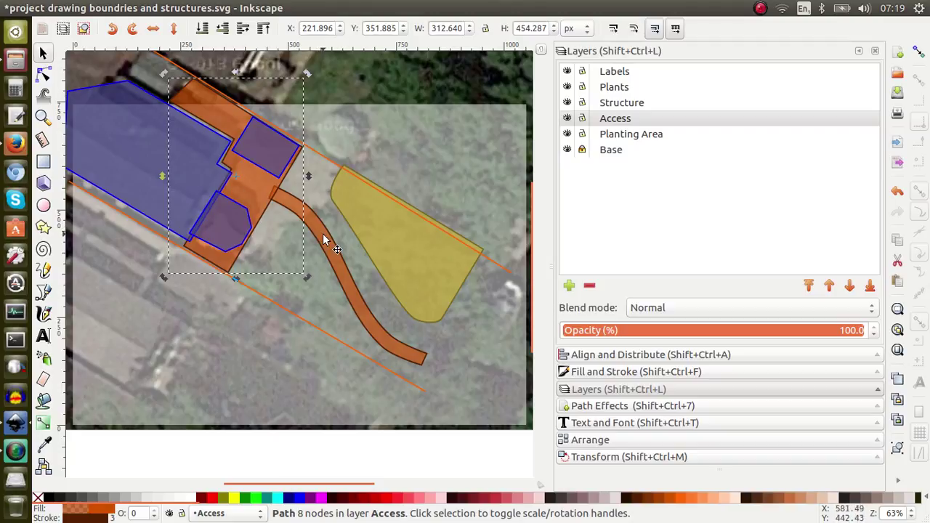
key("shift")
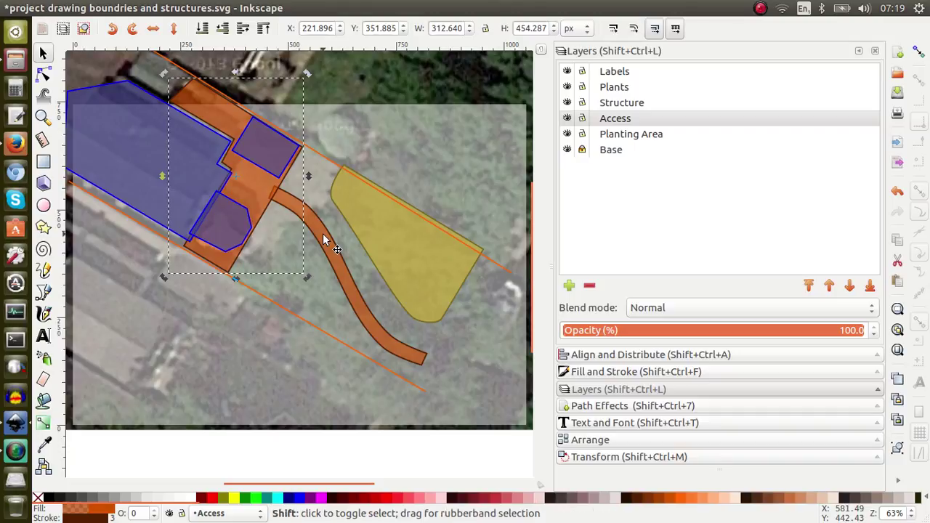
left_click(324, 240, "shift")
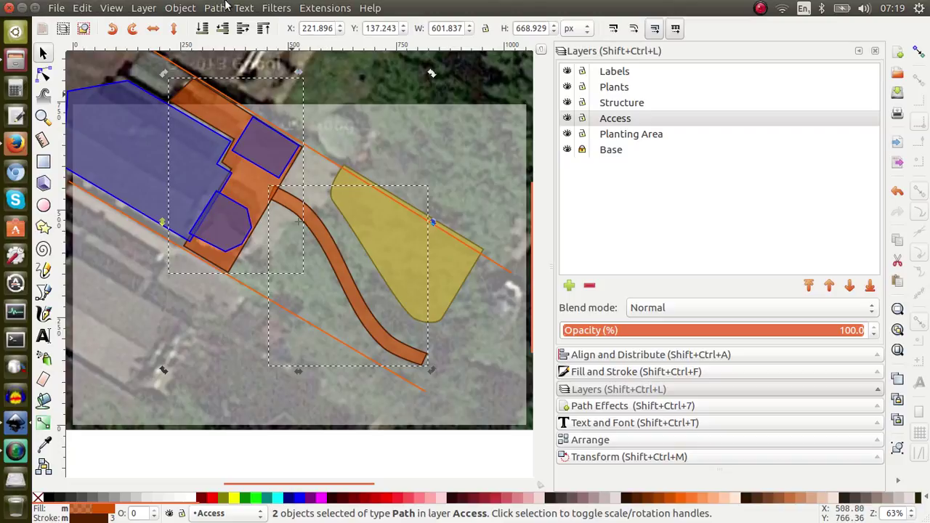
left_click(218, 7)
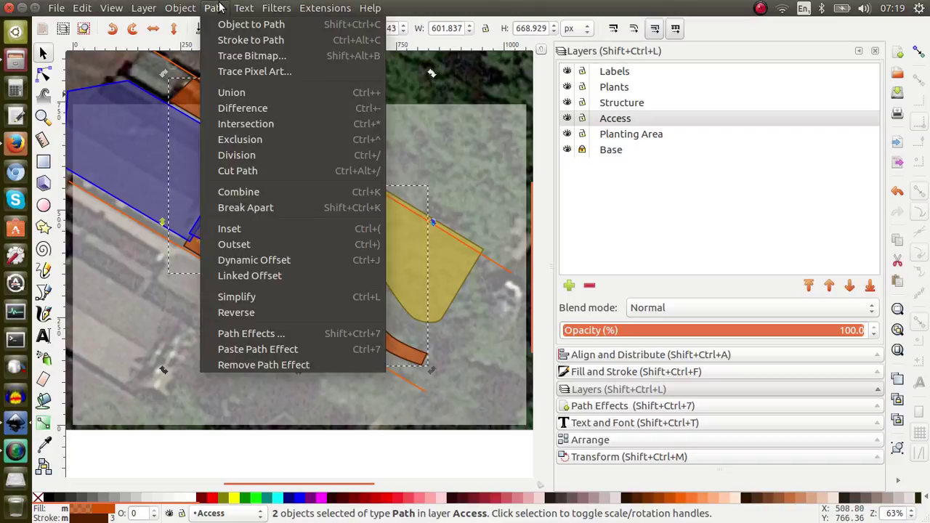
left_click(248, 92)
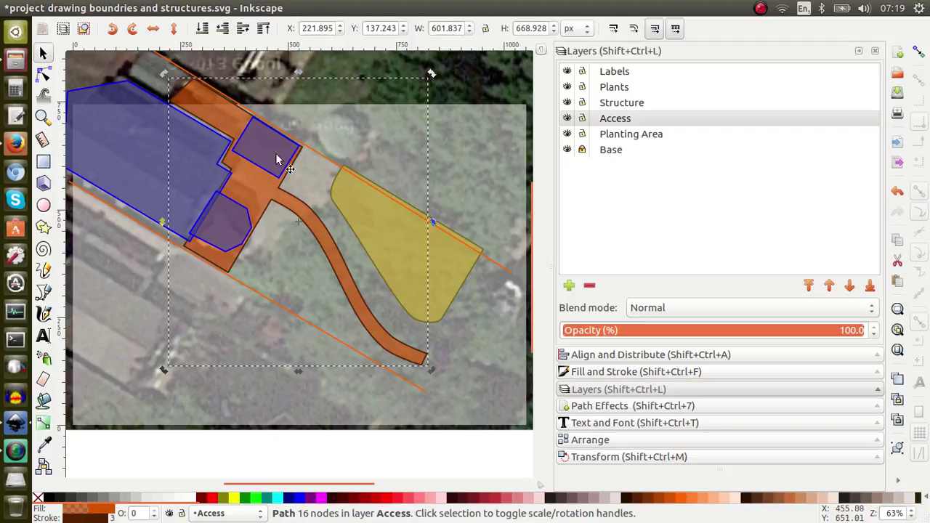
double_click(295, 206)
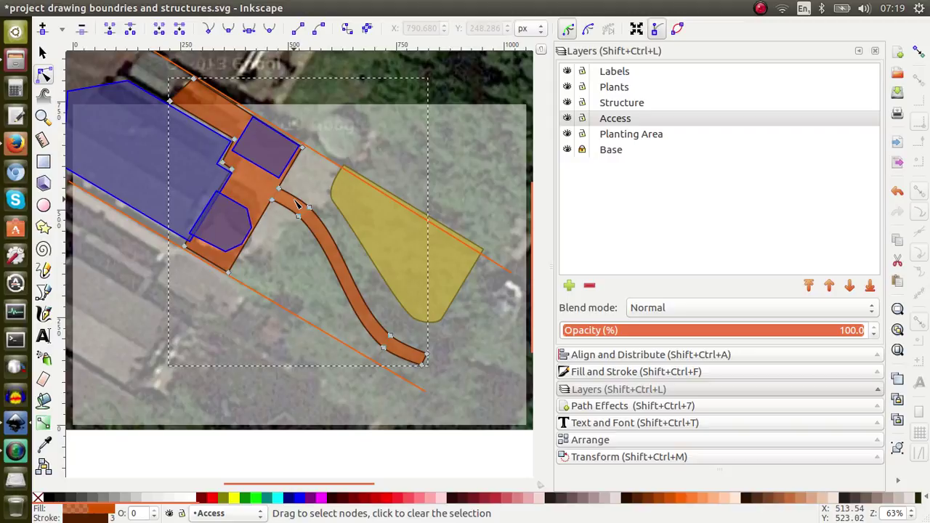